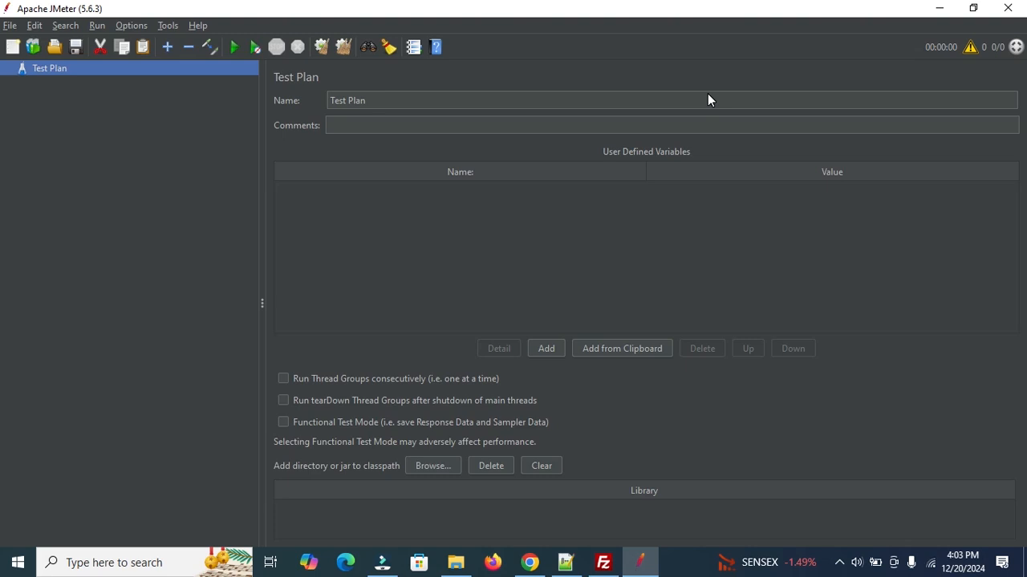
Copy the FTP URL, user and password lines from the DLP Test page in Chrome into SQL.txt in Notepad++.
left_click(529, 562)
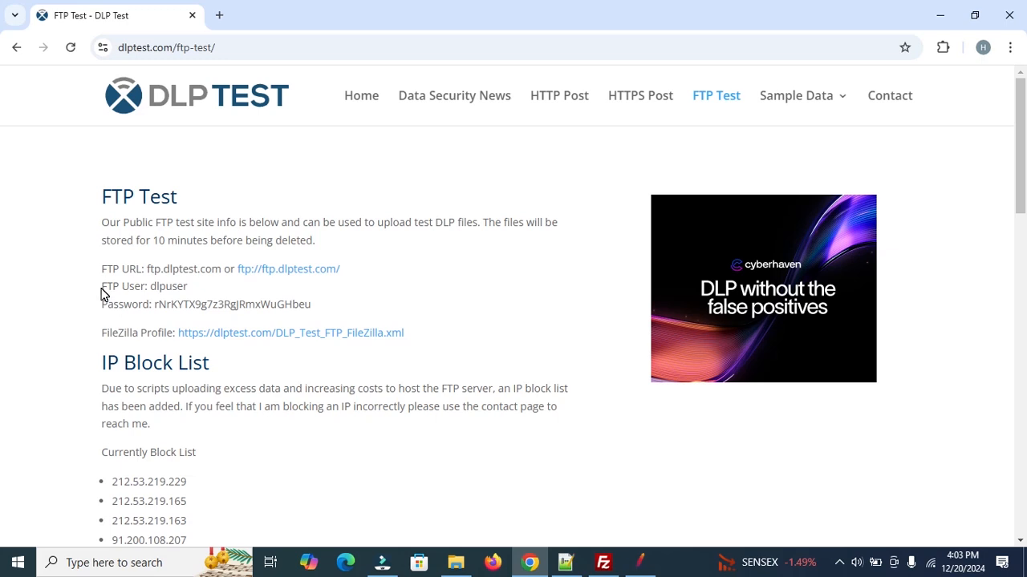
left_click_drag(325, 303, 95, 277)
key("ctrl+c")
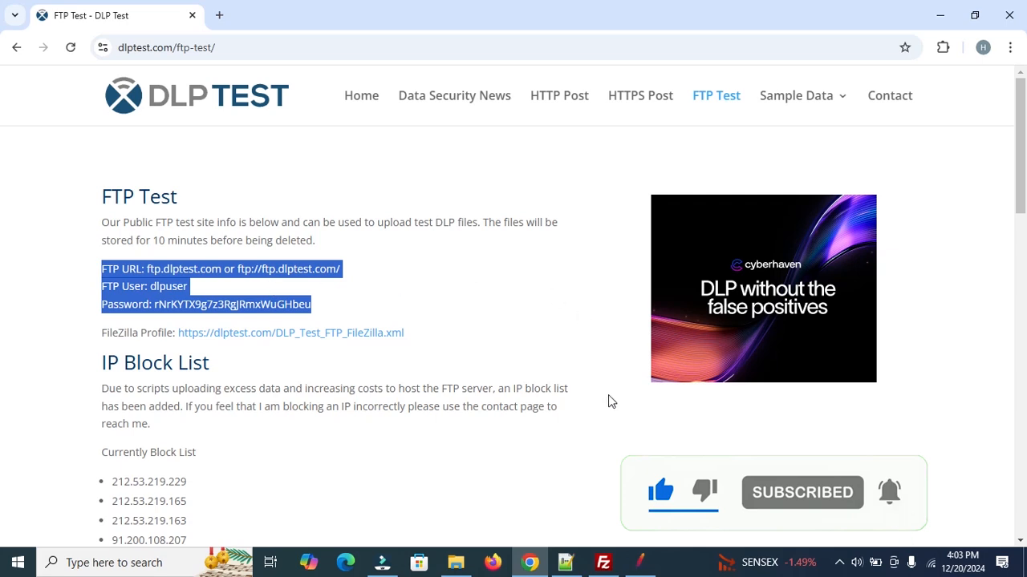
left_click(570, 563)
key("ctrl+v")
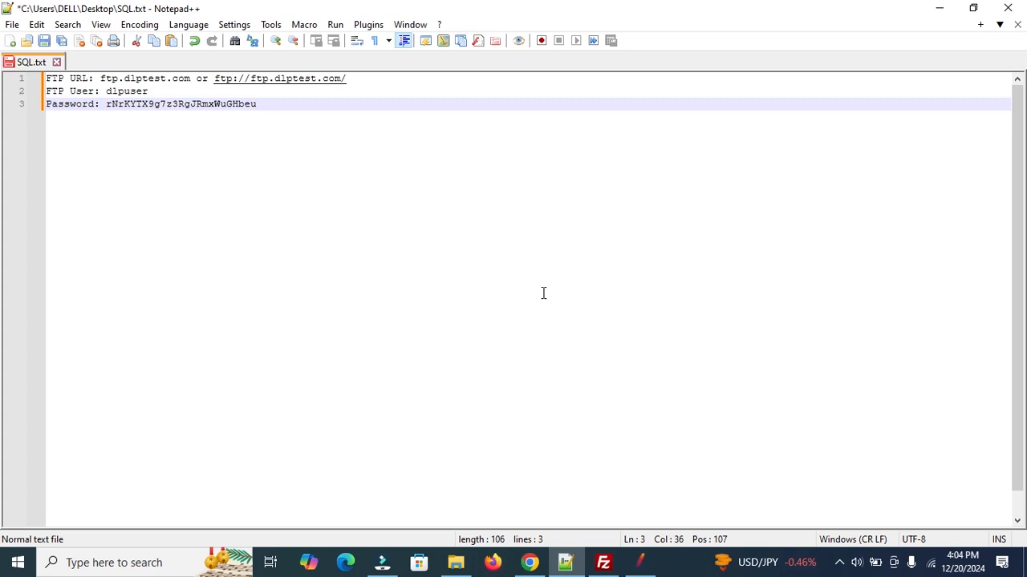
Copy the host name ftp.dlptest.com from SQL.txt and enter it as the host in FileZilla.
double_click(153, 80)
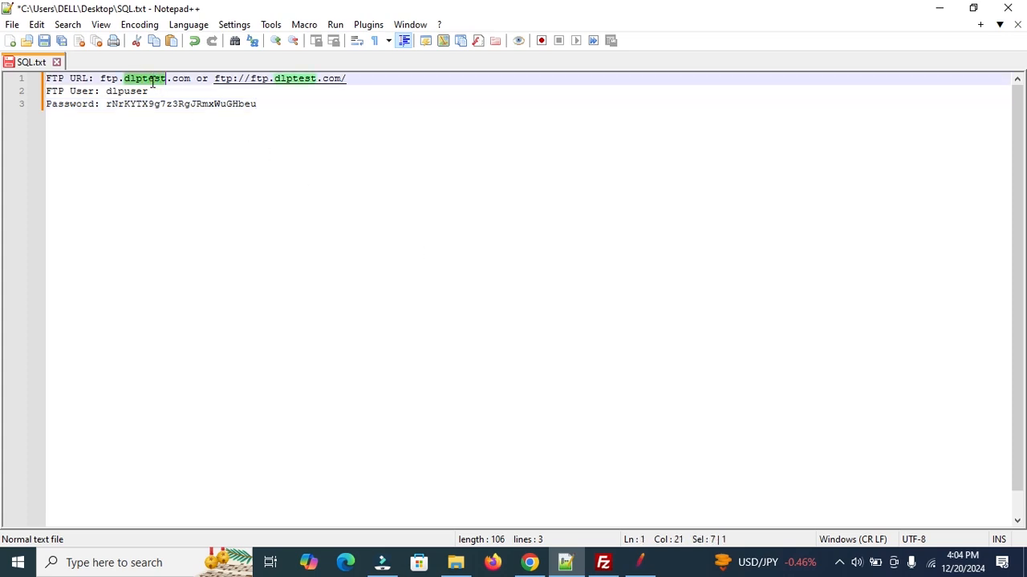
left_click_drag(191, 79, 102, 80)
key("ctrl+c")
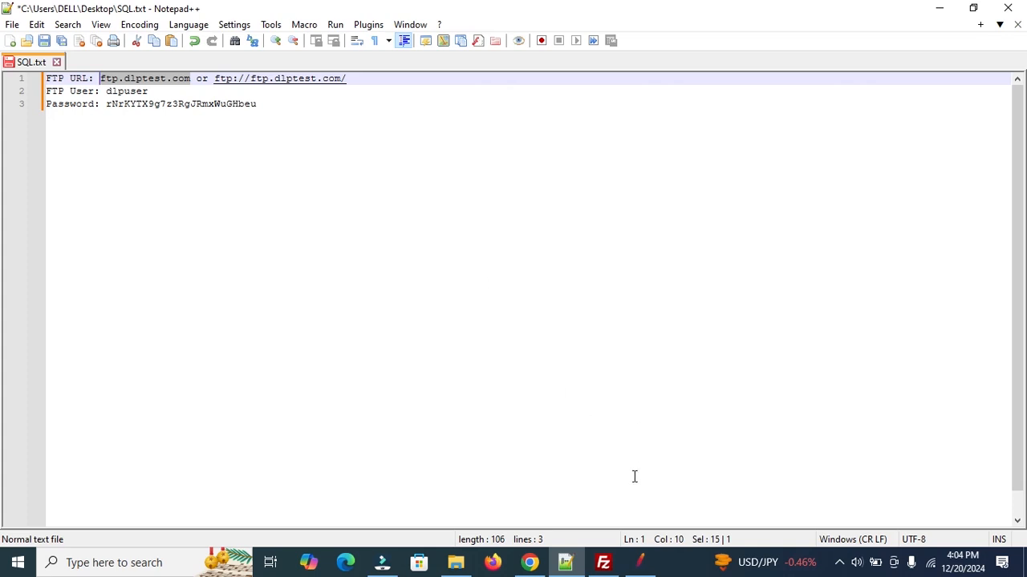
left_click(602, 565)
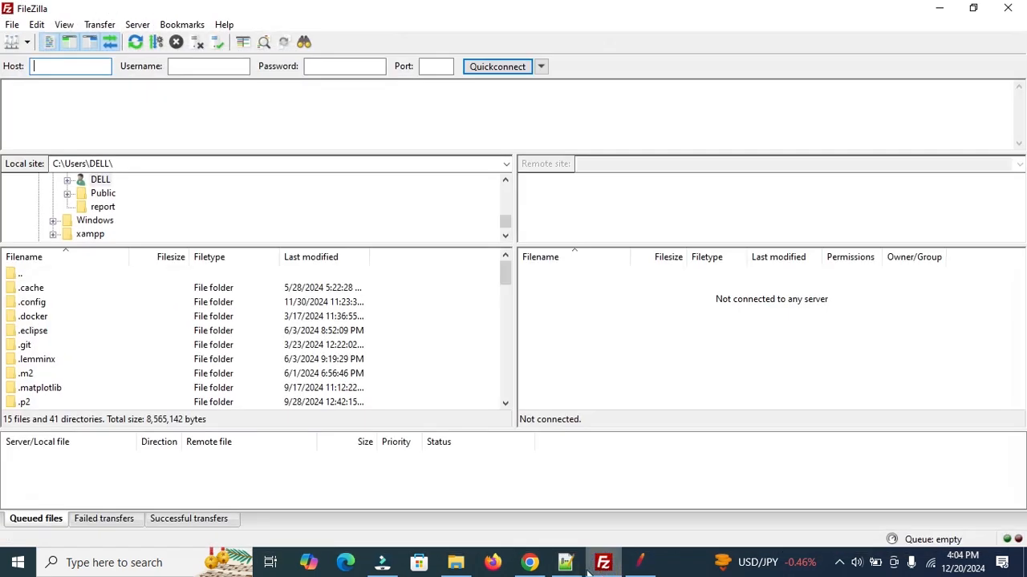
key("ctrl+v")
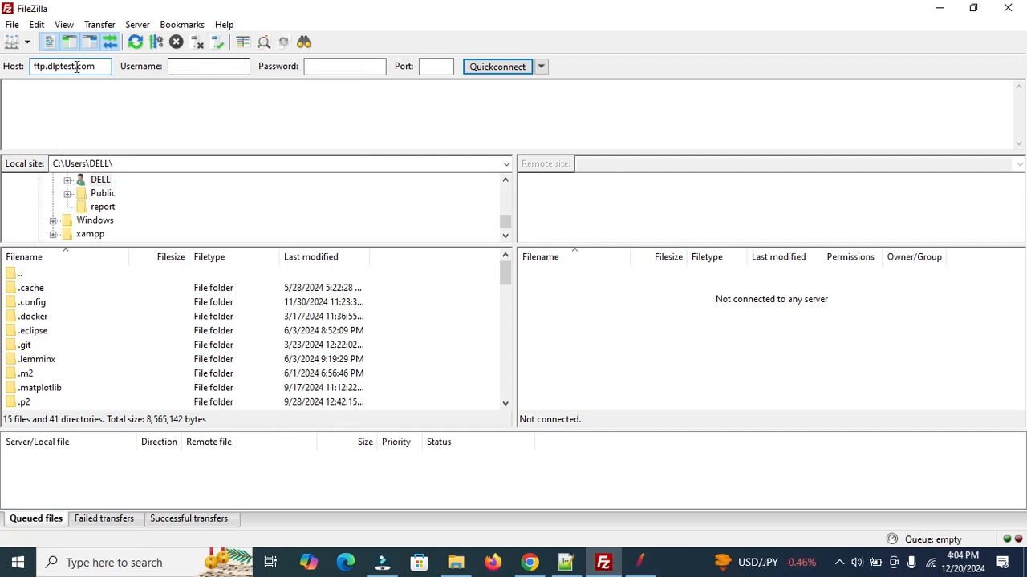
Copy the FTP user dlpuser from the DLP Test page in Chrome and enter it as the username in FileZilla.
left_click(201, 66)
left_click(335, 69)
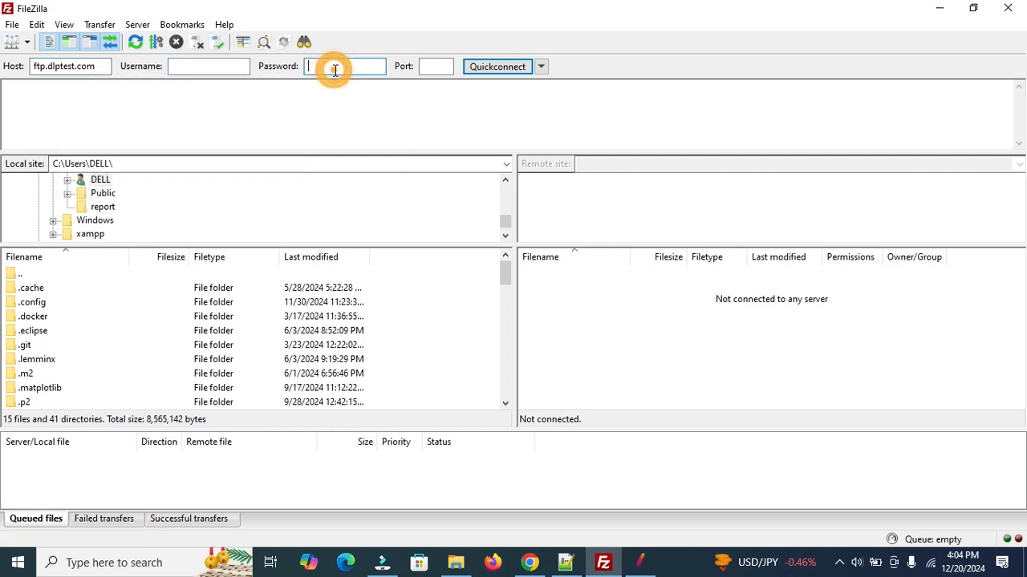
left_click(529, 564)
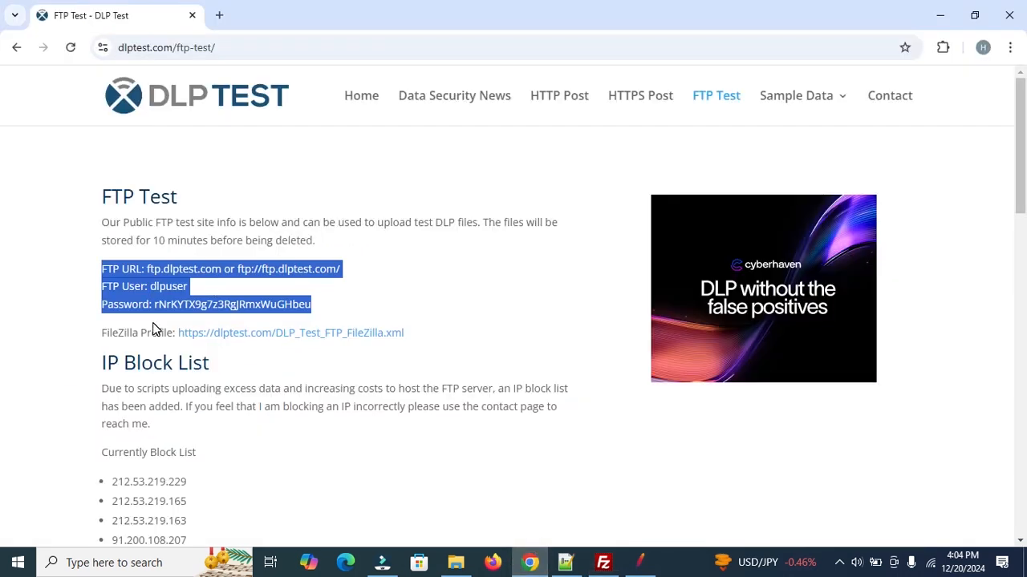
double_click(168, 286)
key("ctrl+c")
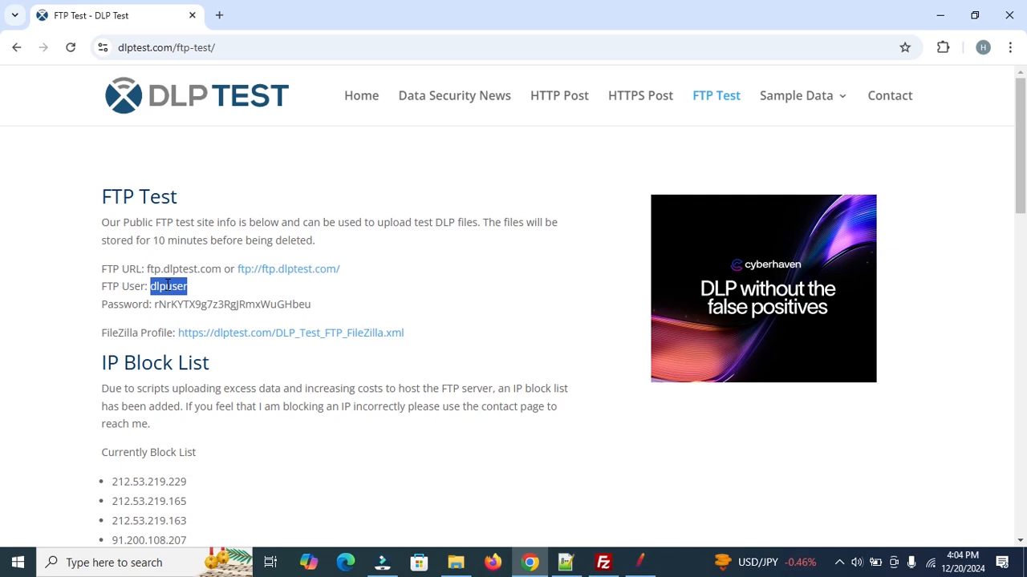
left_click(603, 562)
left_click(201, 67)
key("ctrl+v")
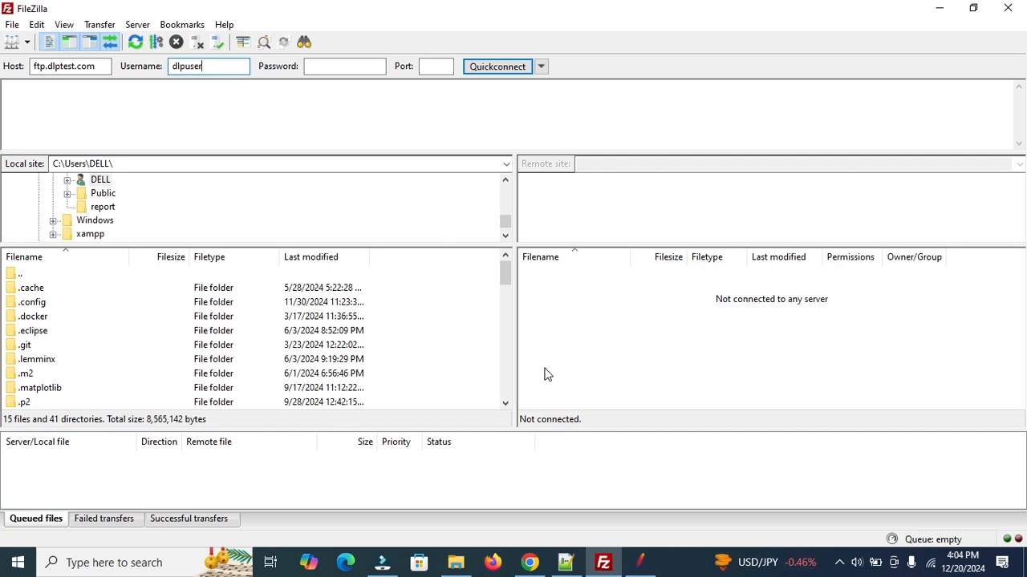
Copy the FTP password from the DLP Test page into FileZilla's password field, connect to the server and look through the remote files.
left_click(529, 563)
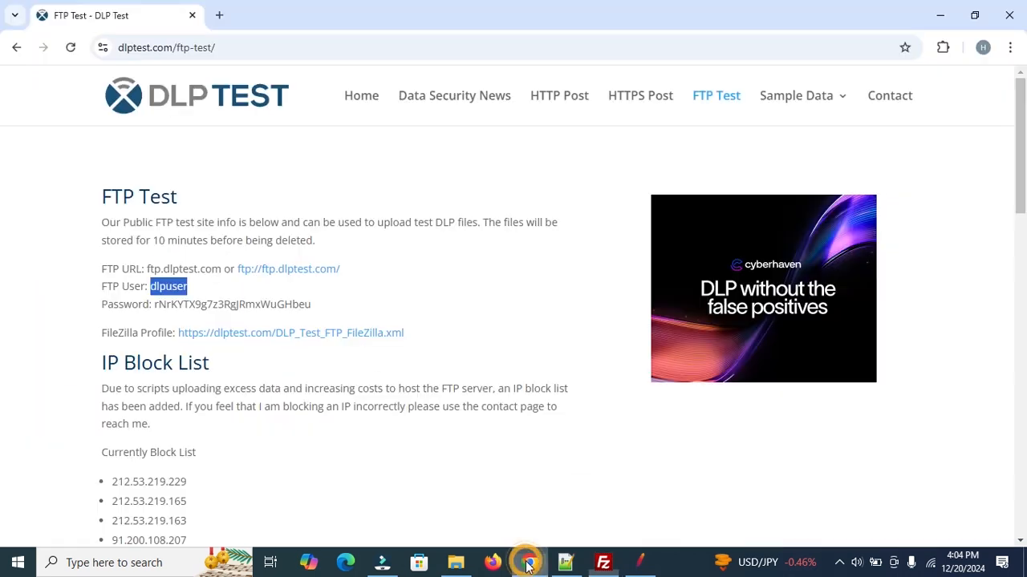
double_click(216, 305)
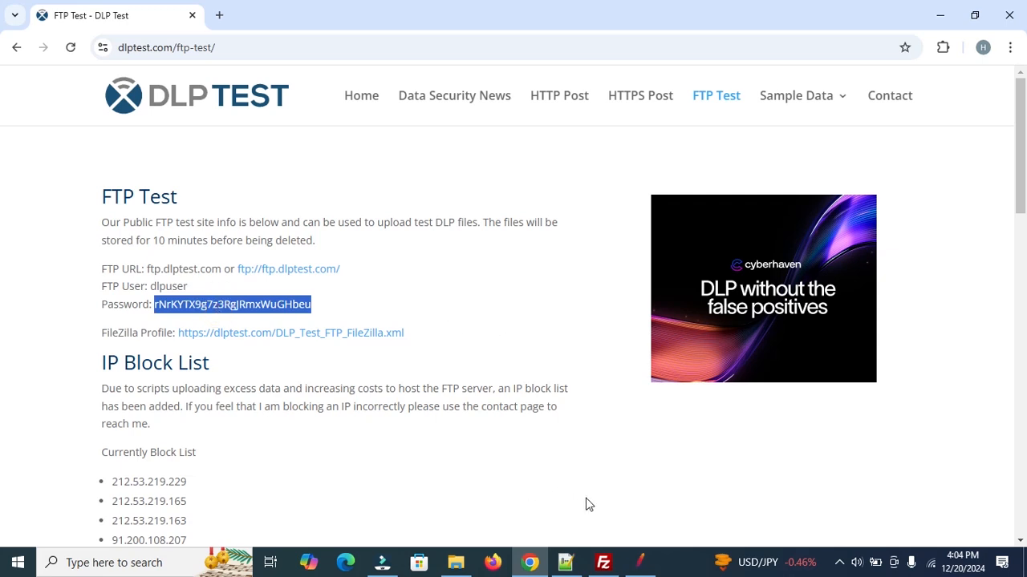
left_click(603, 563)
left_click(331, 66)
key("ctrl+v")
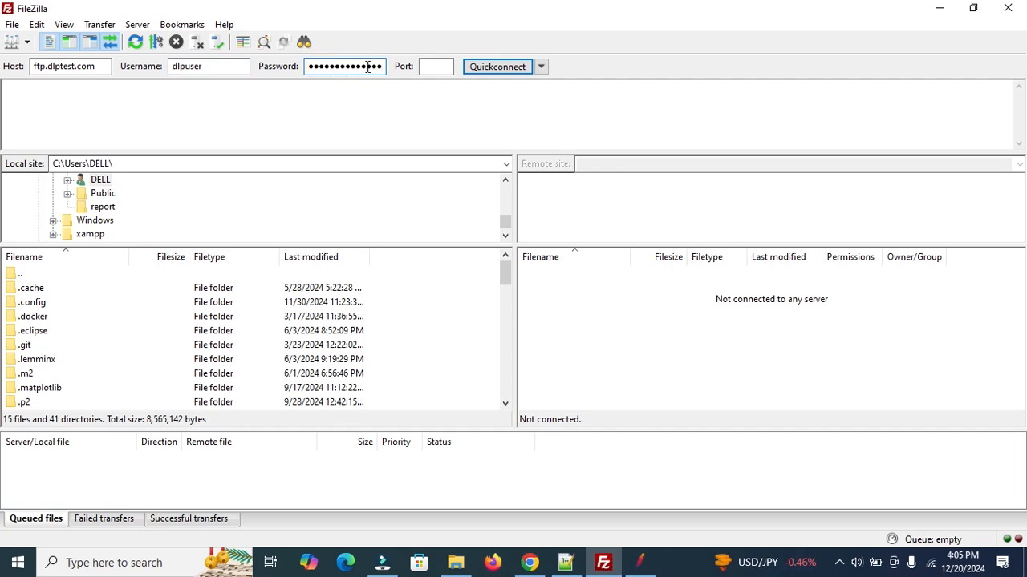
left_click(486, 69)
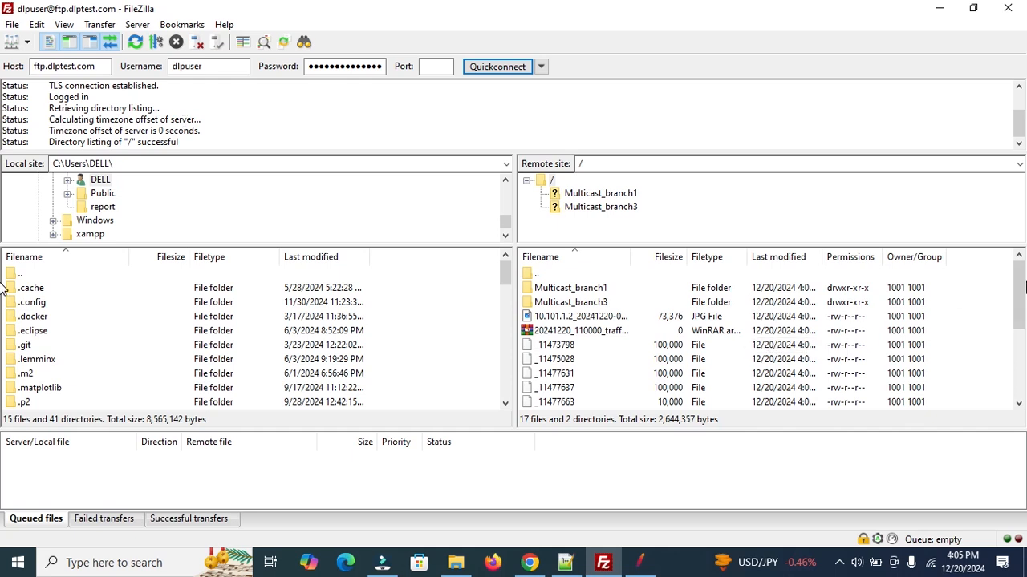
left_click_drag(1025, 287, 1022, 372)
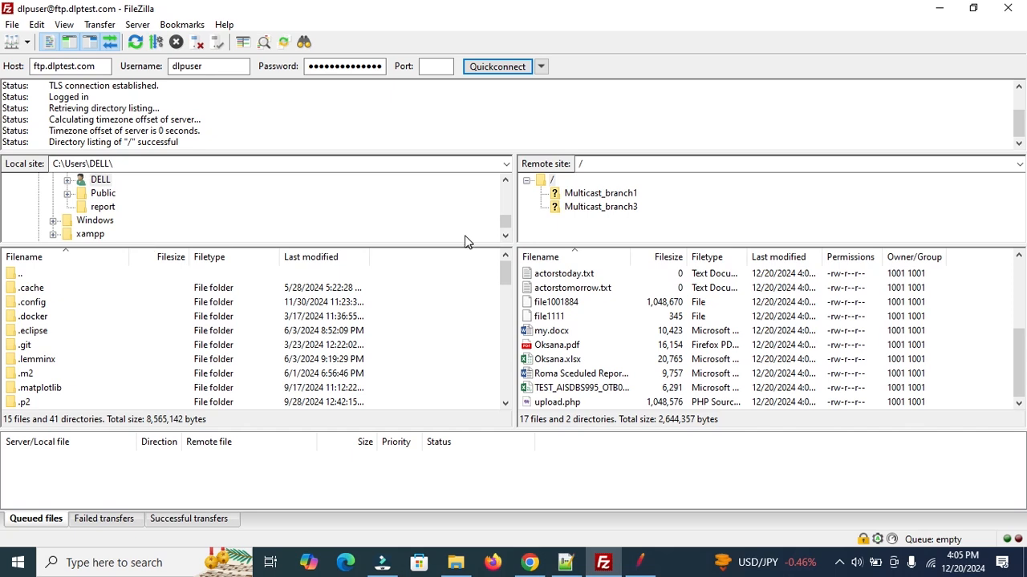
mouse_move(505, 222)
left_mouse_down()
mouse_move(506, 210)
mouse_move(506, 233)
left_mouse_up()
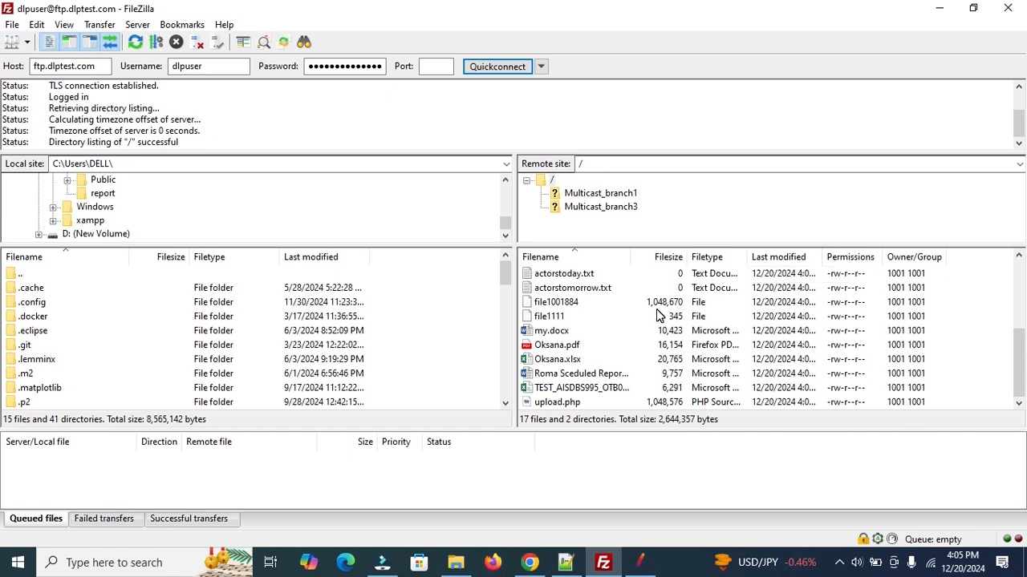
Switch to JMeter and add a Thread Group to the Test Plan.
left_click(642, 561)
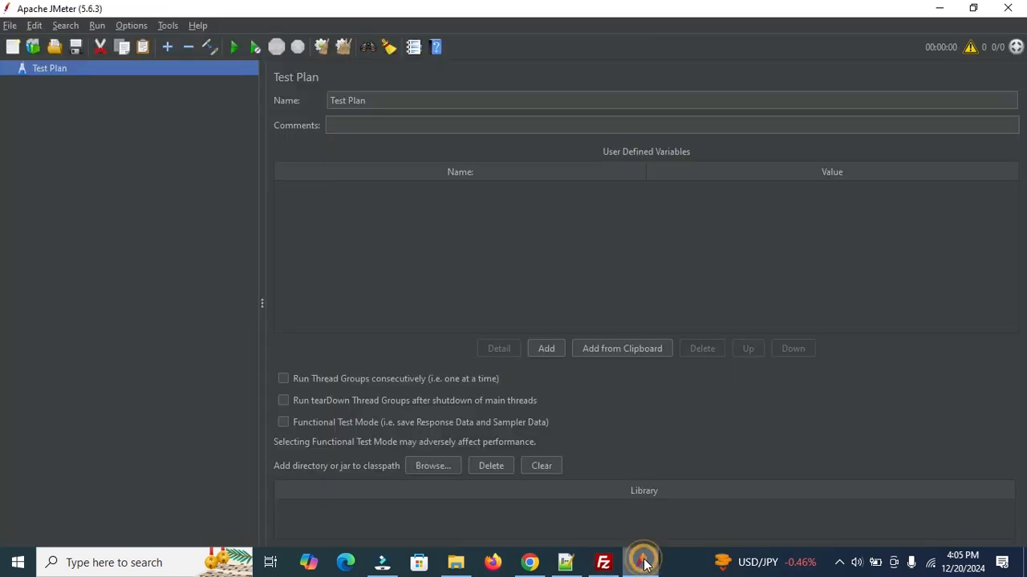
right_click(45, 69)
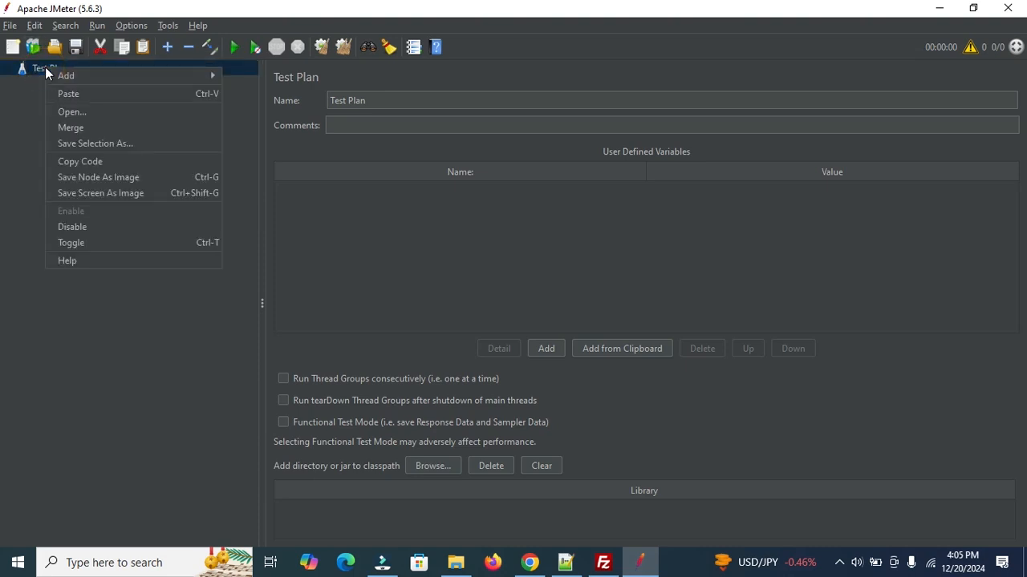
mouse_move(133, 75)
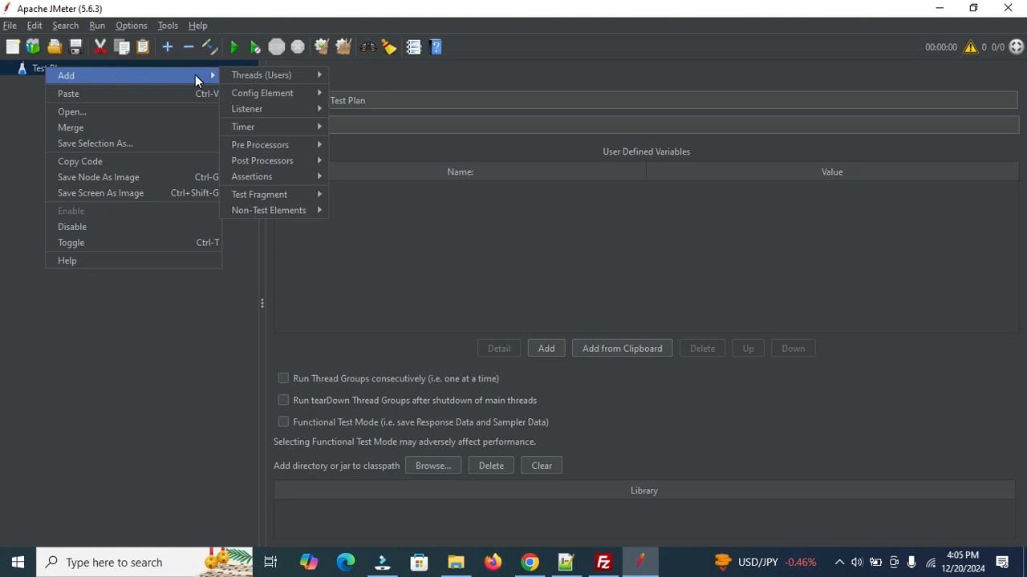
mouse_move(276, 76)
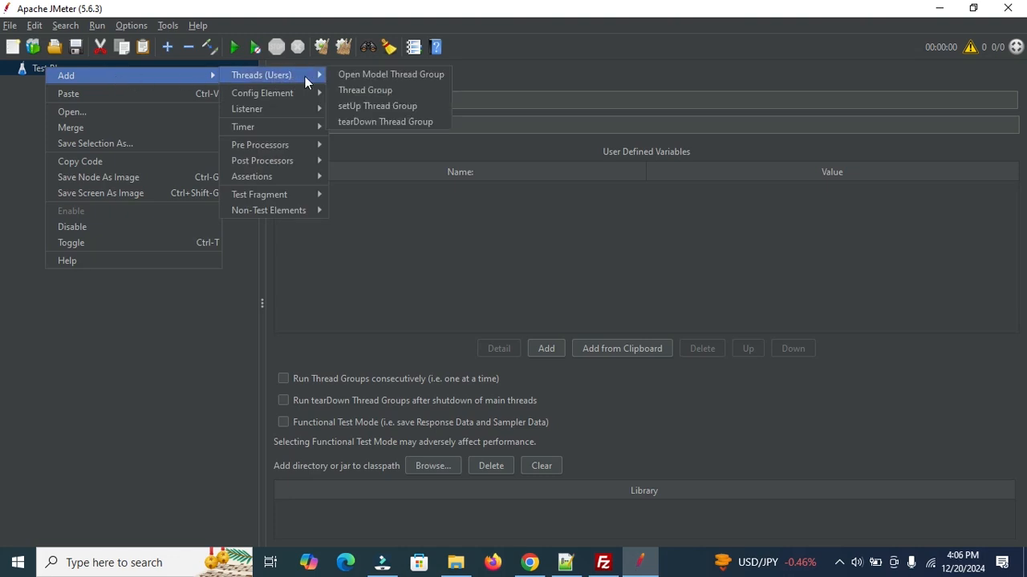
left_click(376, 92)
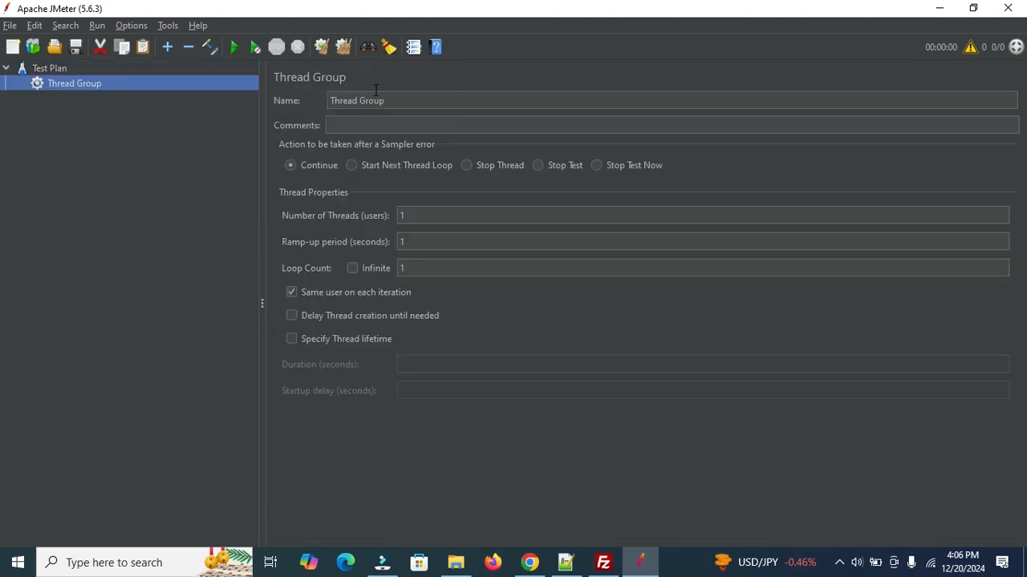
left_click(401, 215)
Add an FTP Request sampler to the Thread Group.
right_click(84, 82)
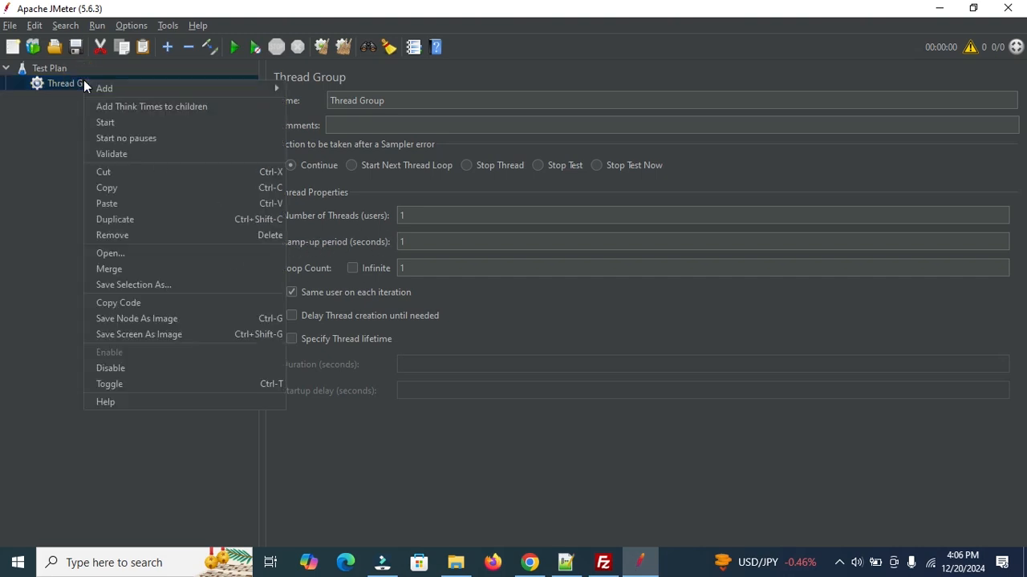
mouse_move(101, 92)
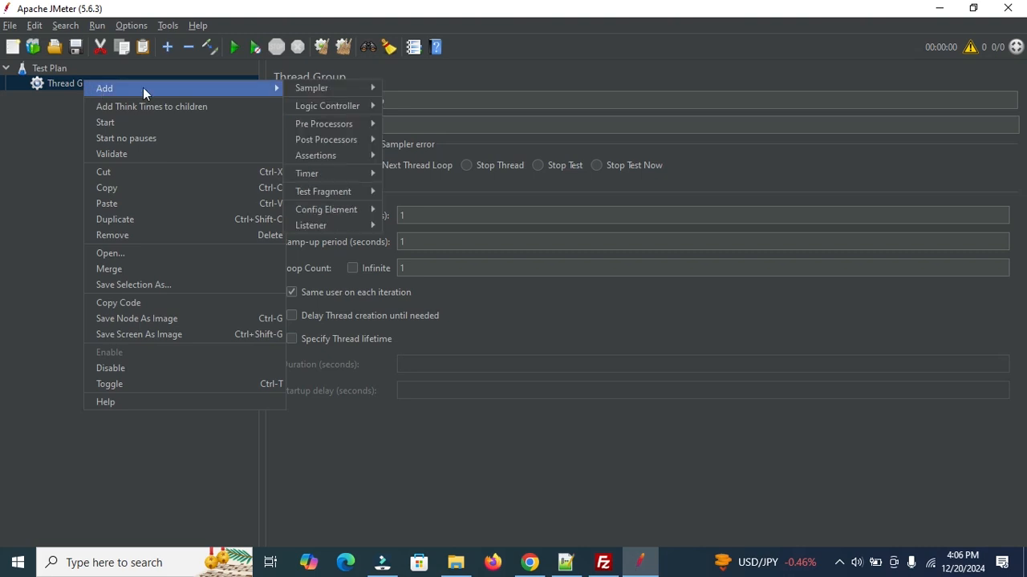
mouse_move(348, 85)
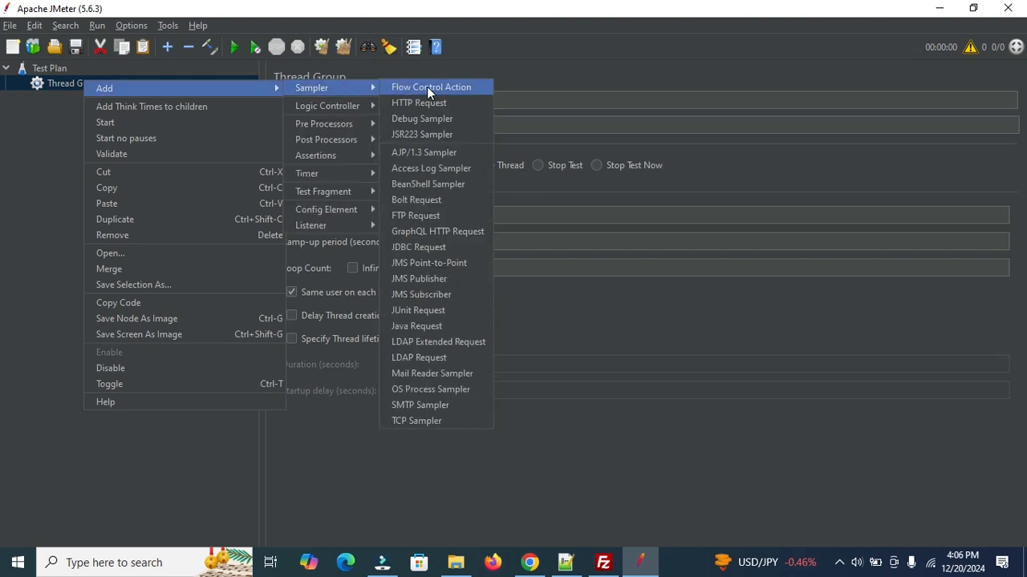
left_click(414, 215)
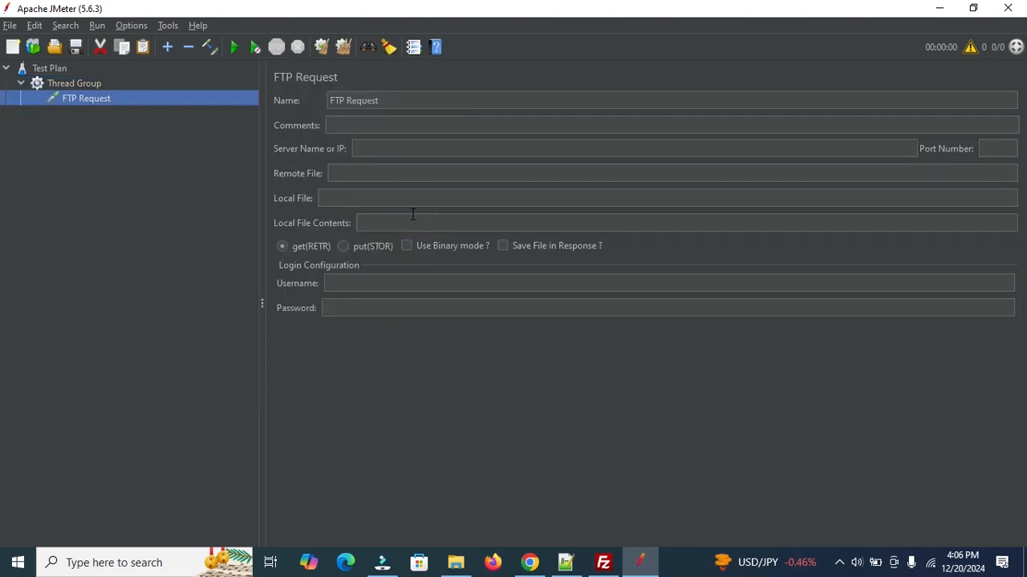
Rename the FTP Request sampler as FTP Get Request.
left_click(393, 101)
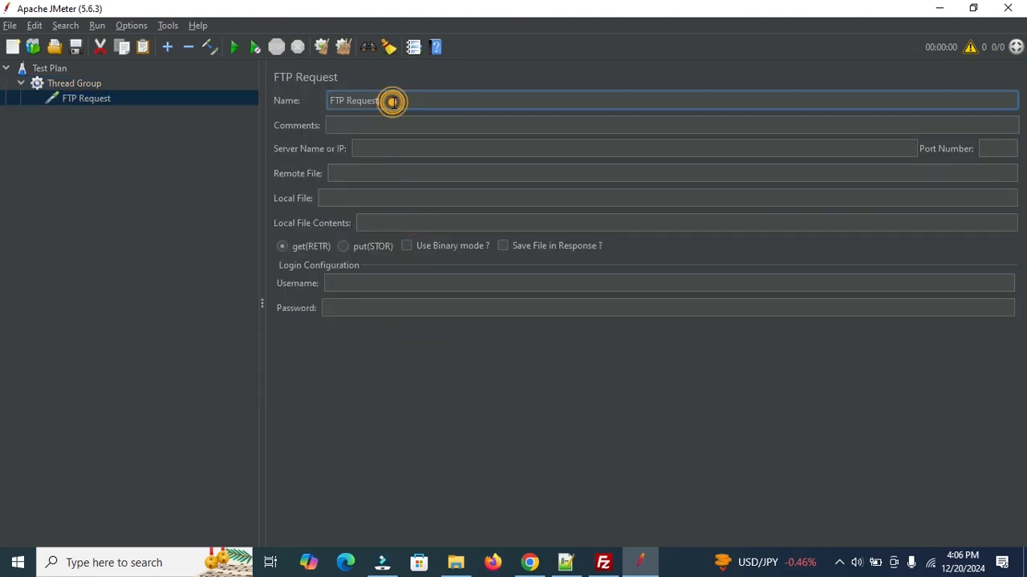
left_click_drag(393, 101, 307, 105)
left_click(396, 103)
key("BackSpace")
key("BackSpace")
key("BackSpace")
key("BackSpace")
key("BackSpace")
key("BackSpace")
key("BackSpace")
type("Get Request")
left_click(368, 153)
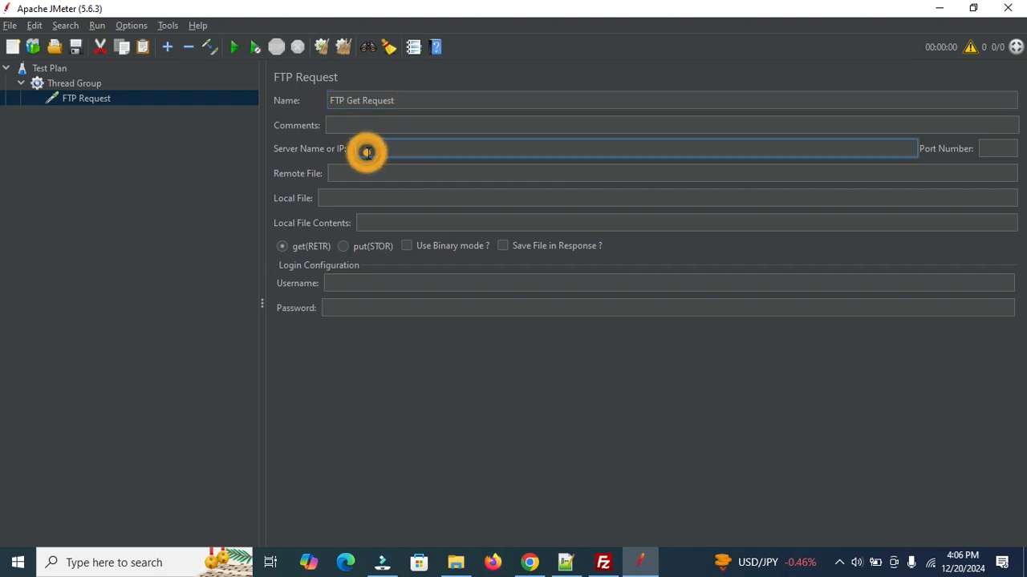
left_click(361, 176)
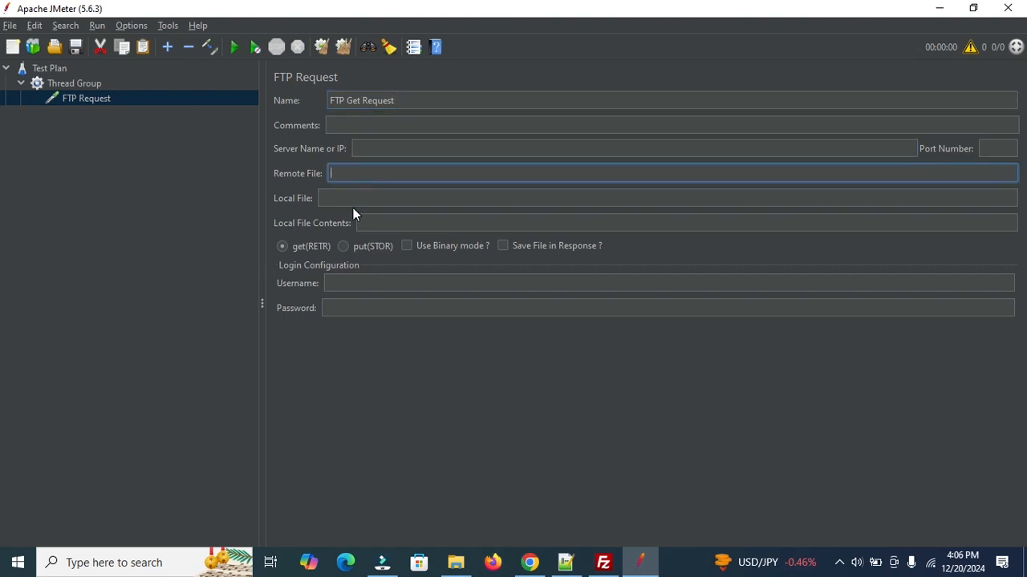
left_click(364, 197)
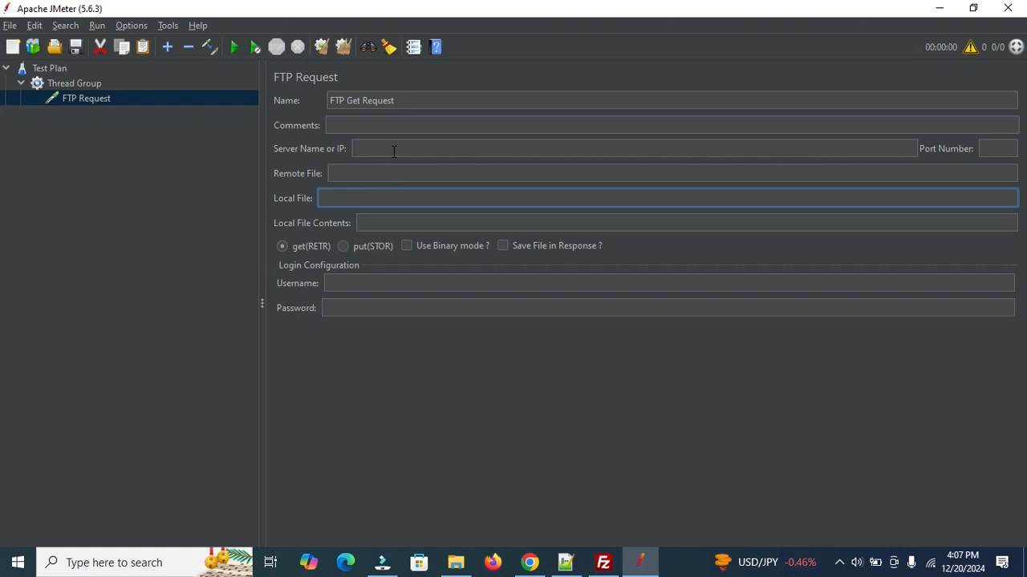
left_click(529, 562)
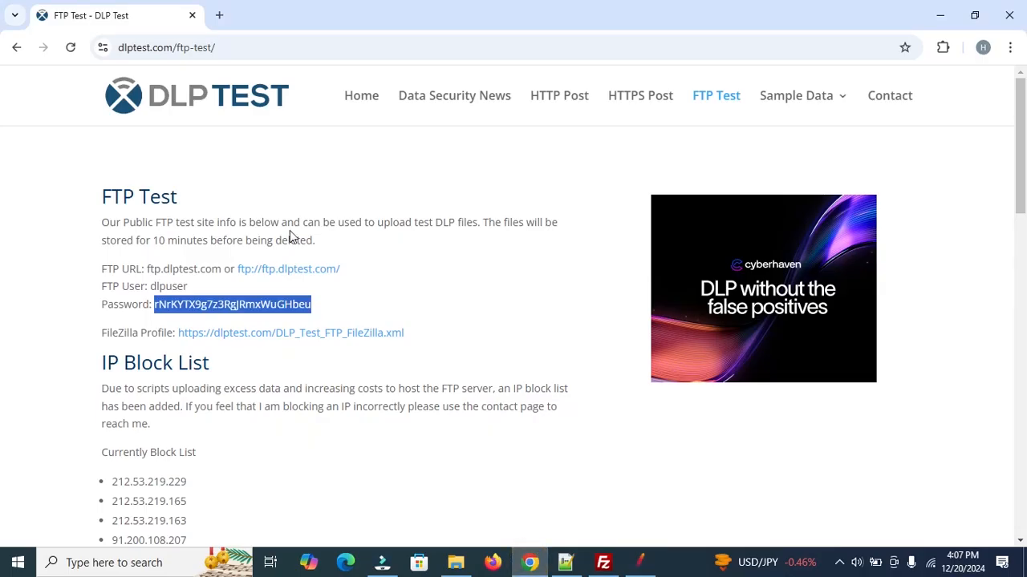
left_click(147, 268)
left_click_drag(147, 268, 223, 270)
key("ctrl+c")
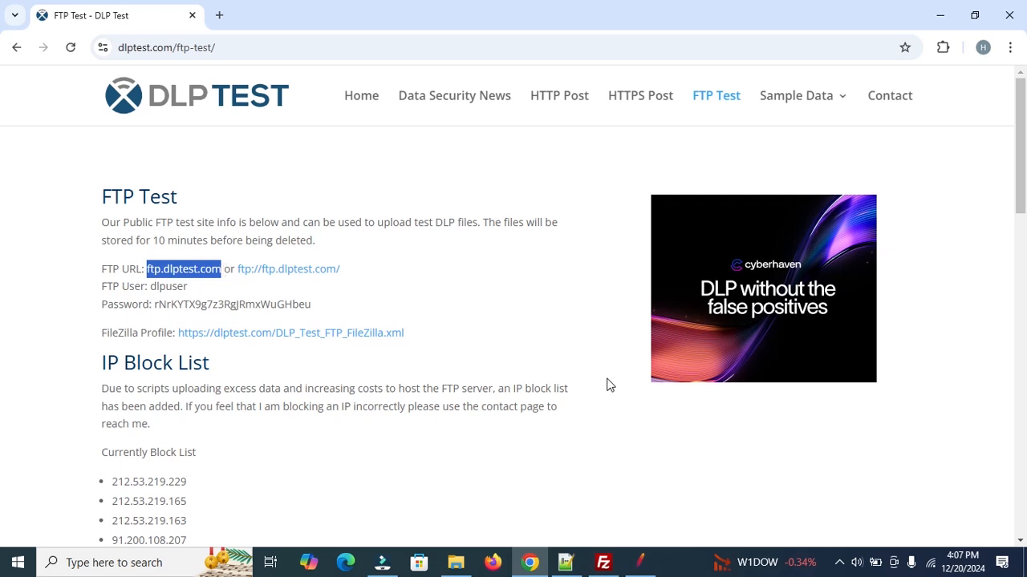
left_click(639, 562)
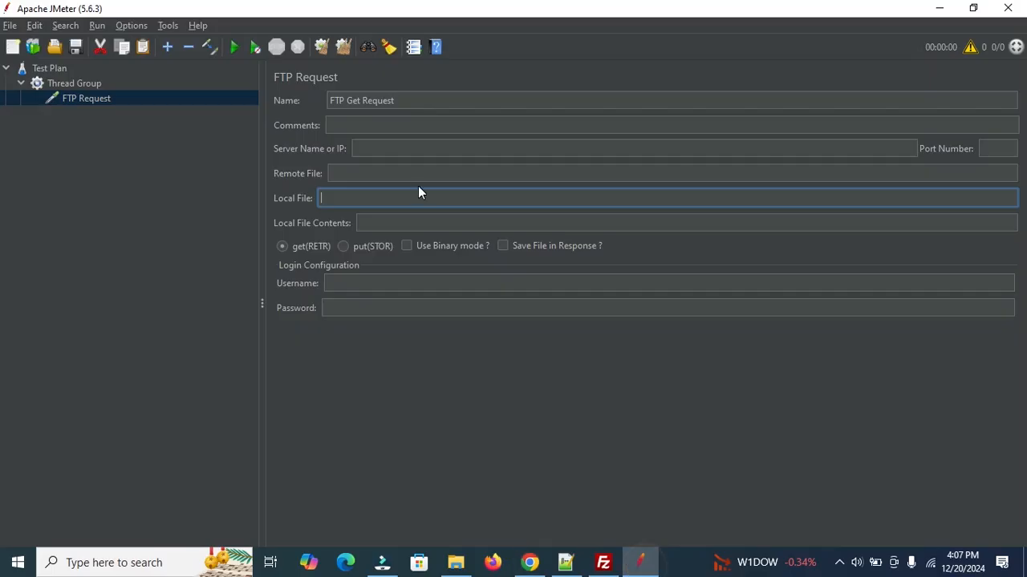
left_click(372, 146)
key("ctrl+v")
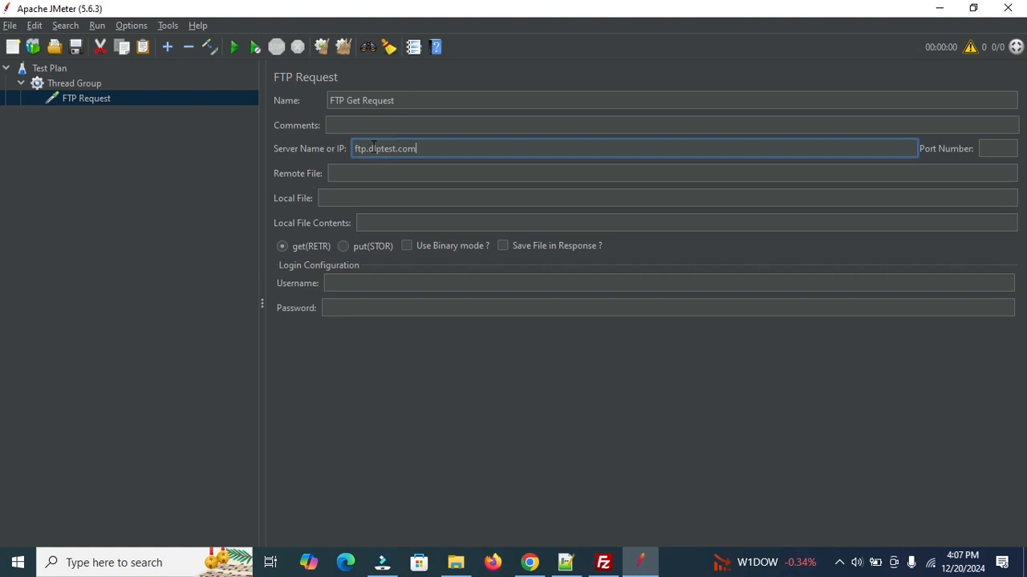
left_click(370, 173)
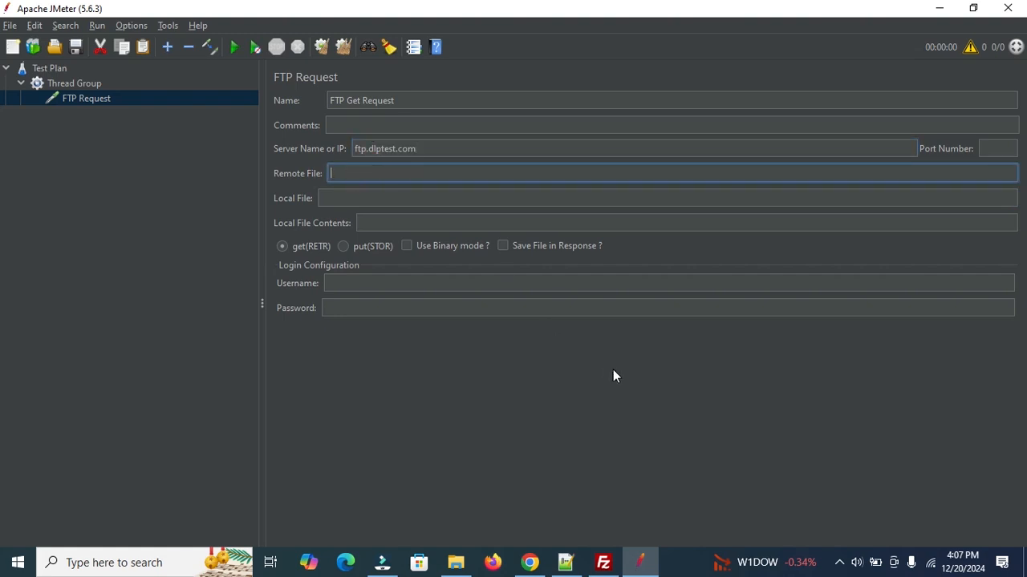
Copy the FTP user dlpuser from the DLP Test page in Chrome and enter it as the FTP Get Request's username in JMeter.
left_click(356, 281)
left_click(367, 308)
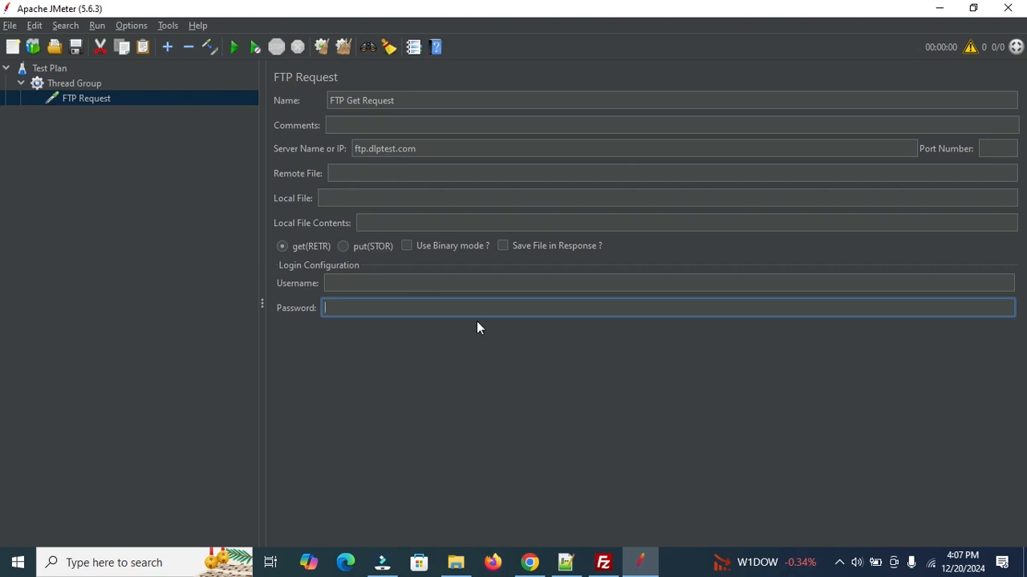
left_click(530, 562)
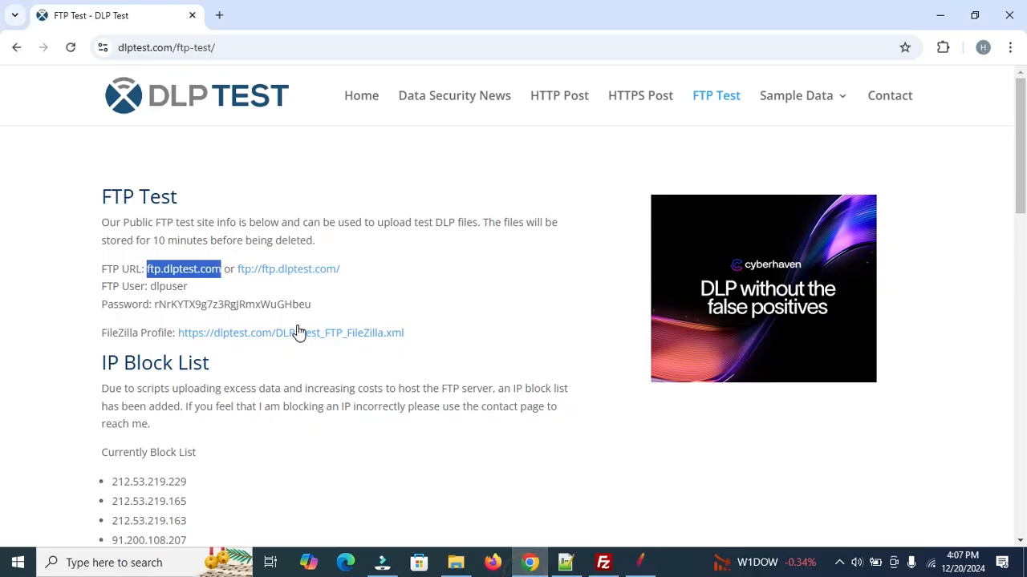
double_click(170, 288)
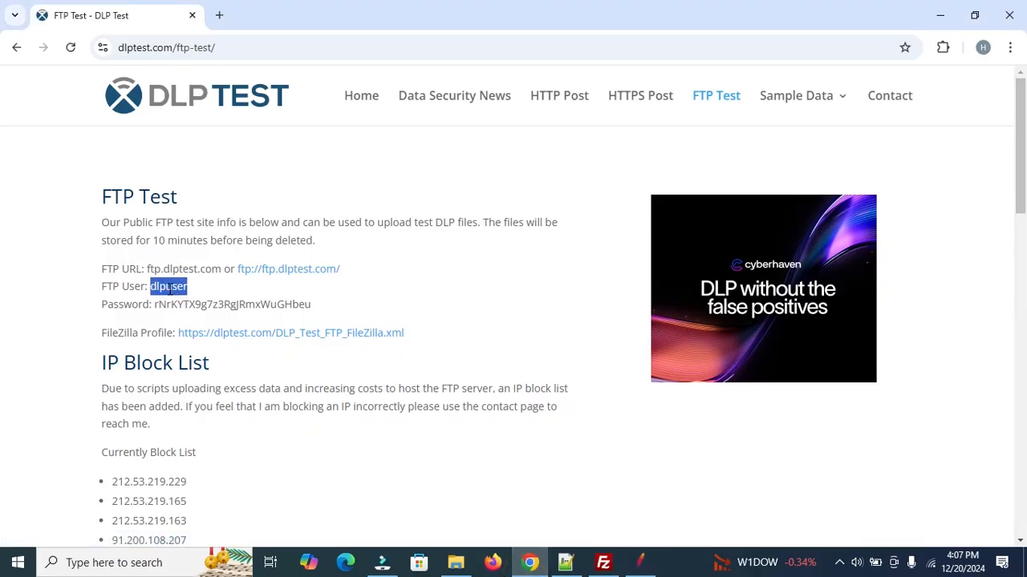
left_click(640, 563)
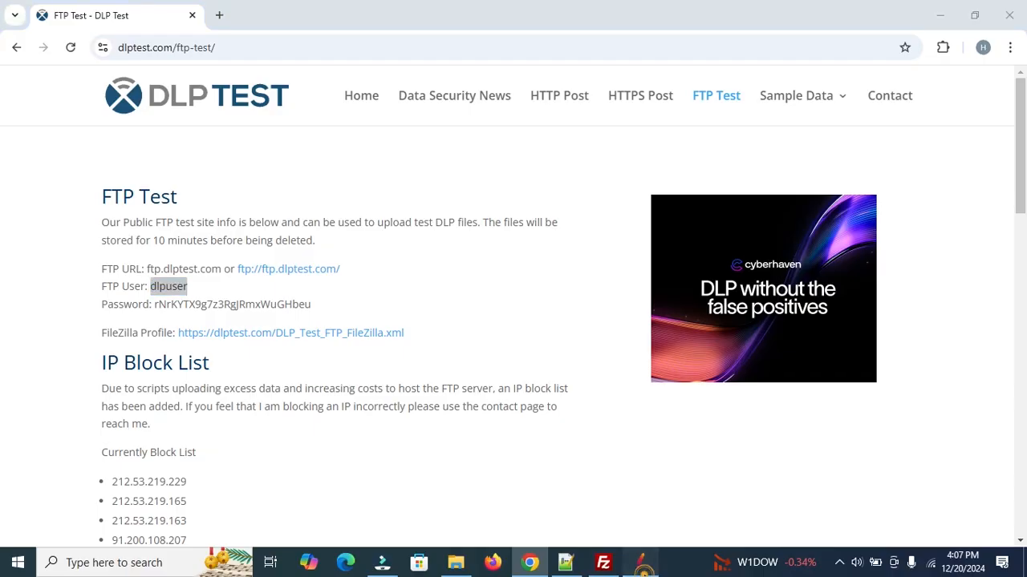
left_click(364, 288)
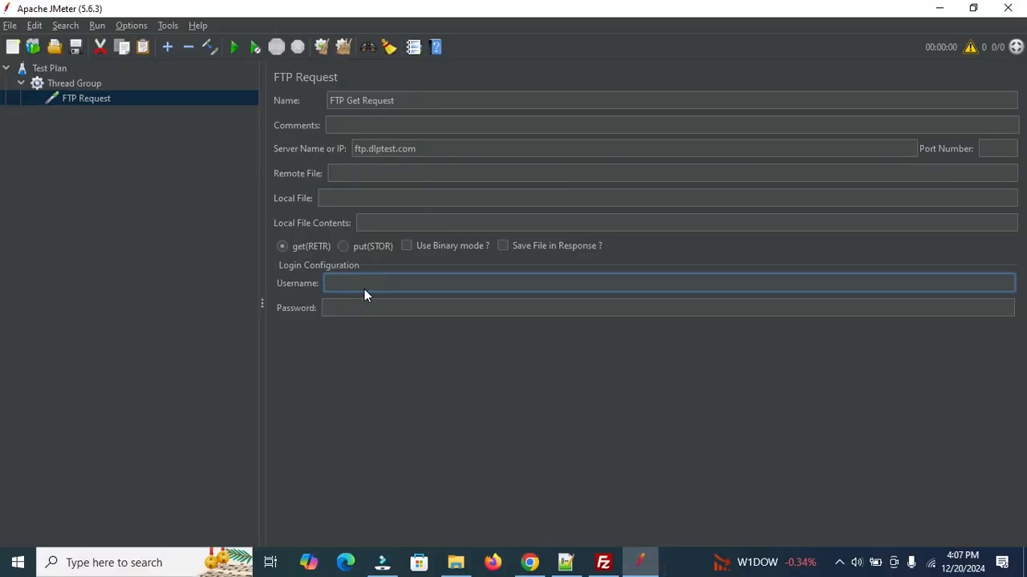
Copy the FTP password from the DLP Test page in Chrome and paste it as the FTP Get Request's password in JMeter.
left_click(530, 562)
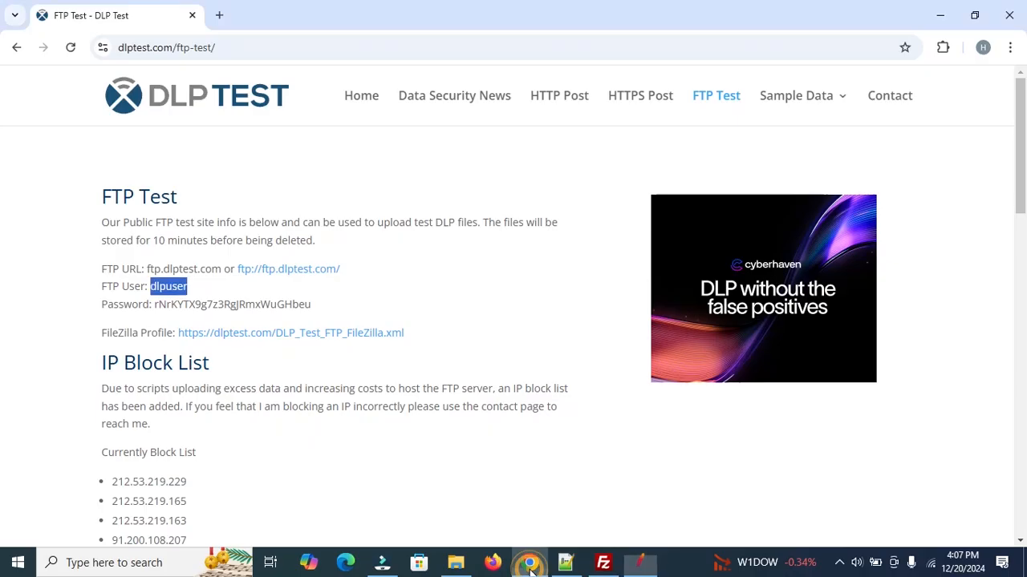
double_click(228, 304)
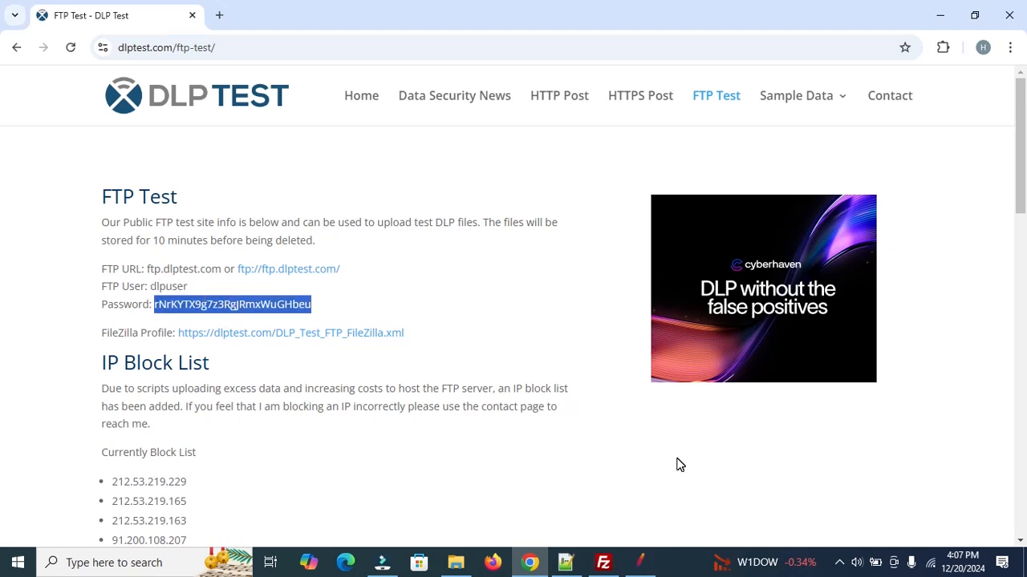
left_click(640, 562)
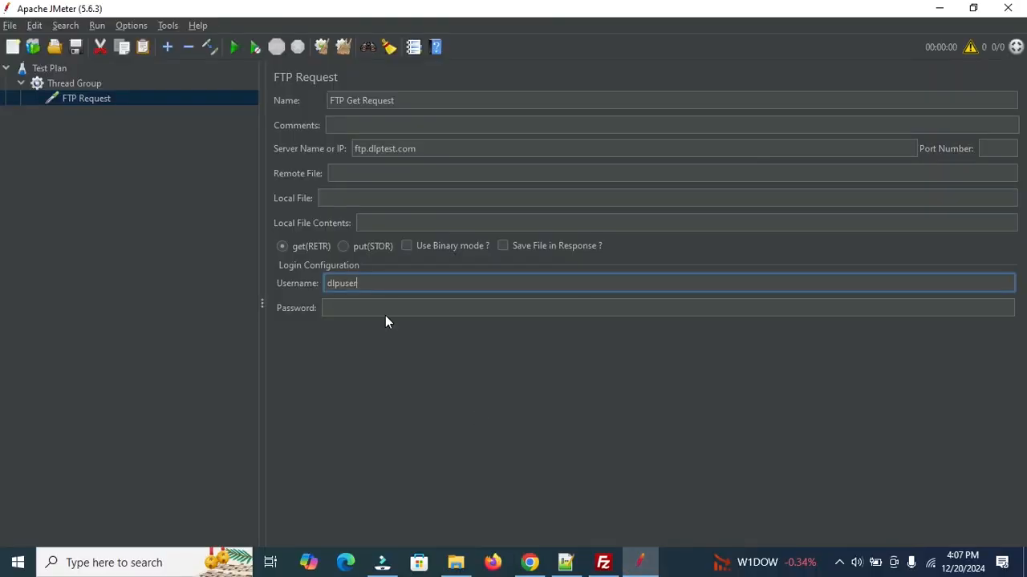
left_click(363, 306)
key("ctrl+v")
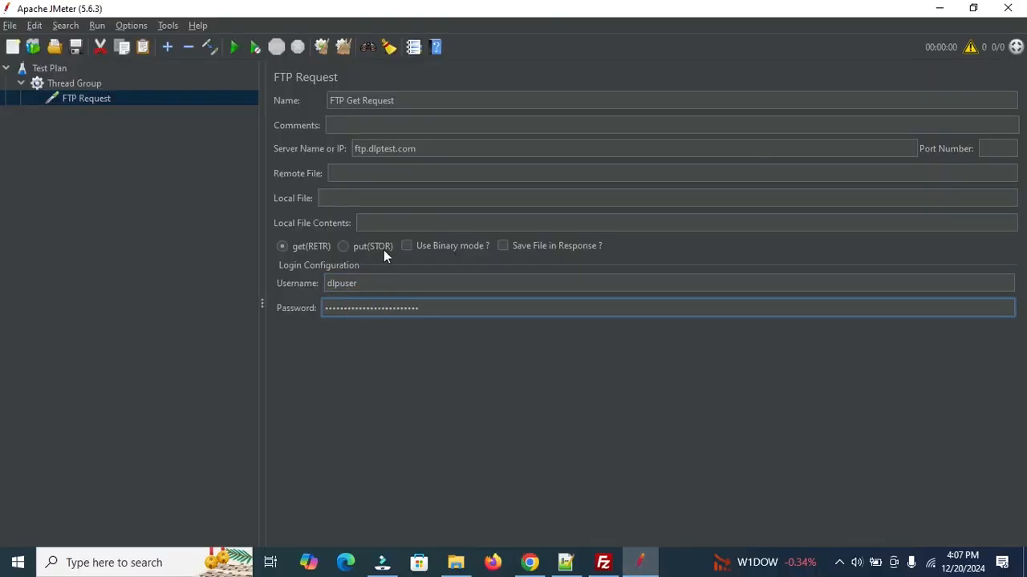
Check the remote site path in FileZilla and set the FTP Get Request's remote file to /upload.php in JMeter.
left_click(529, 562)
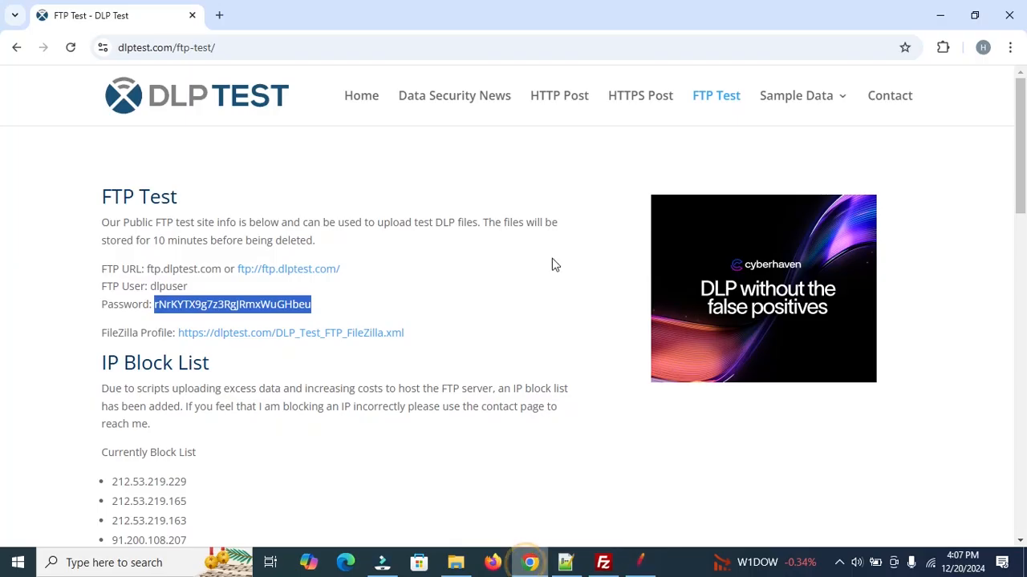
left_click(605, 562)
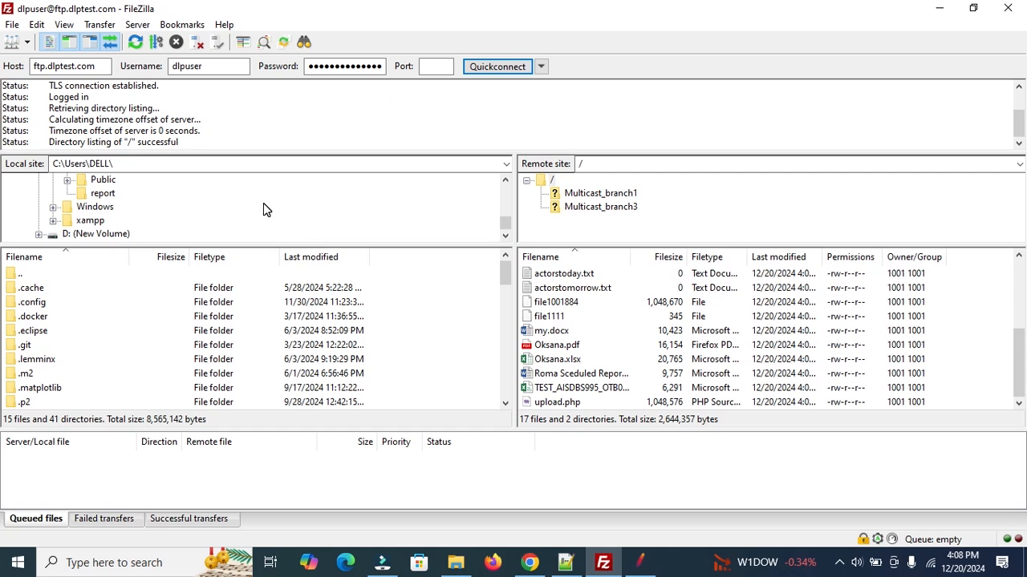
double_click(591, 163)
left_click(639, 562)
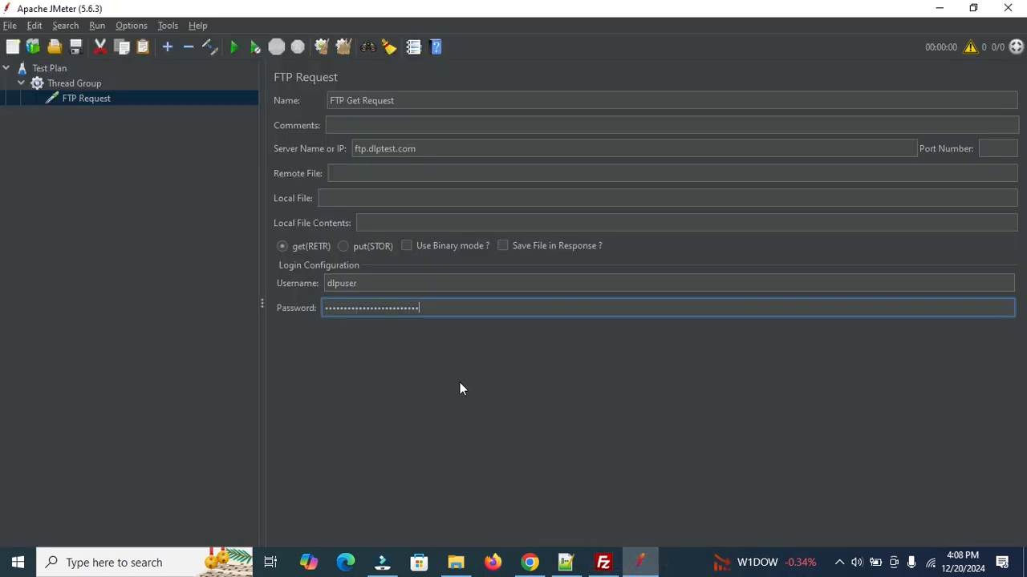
left_click(353, 172)
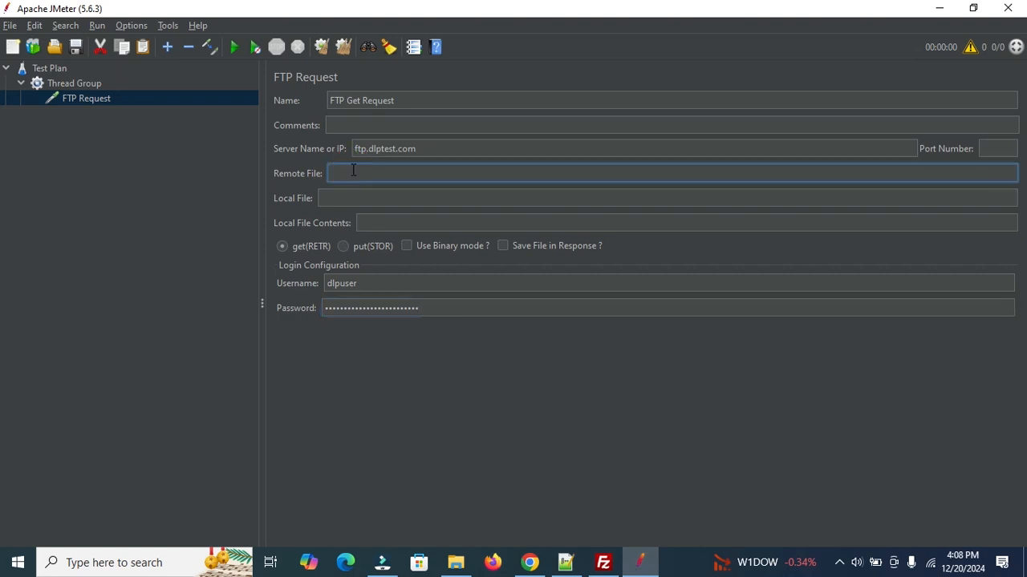
type("/upload.php")
Copy the local site path from FileZilla and set the FTP Get Request's local file to C:\Users\DELL\upload.php in JMeter.
left_click(603, 562)
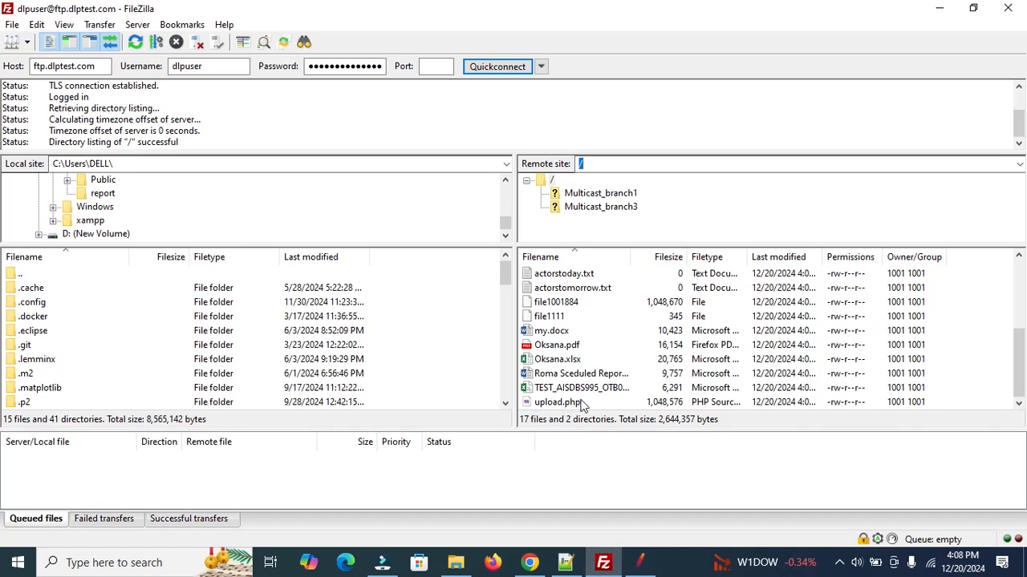
left_click(132, 165)
key("ctrl+c")
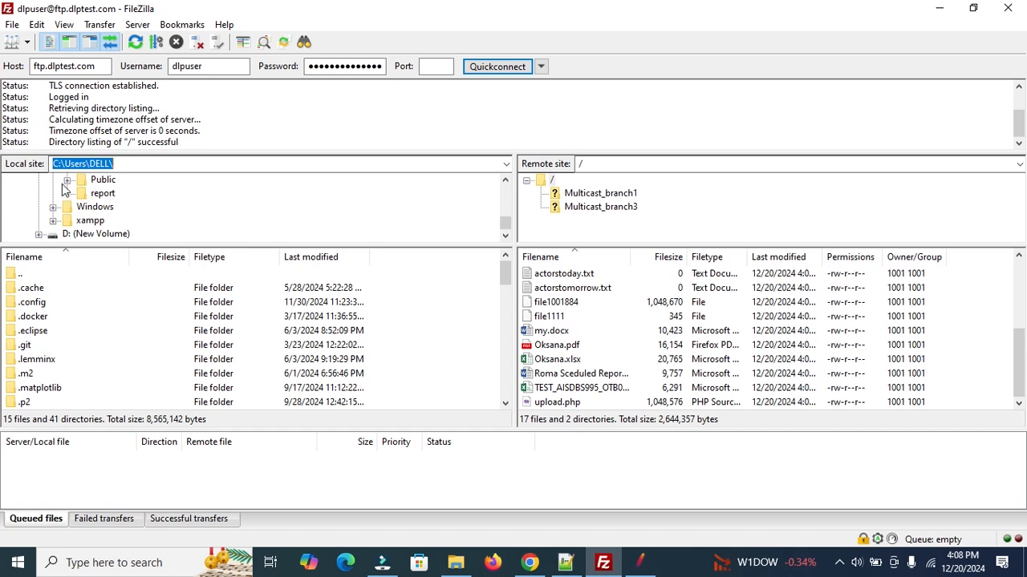
left_click(939, 8)
left_click(363, 204)
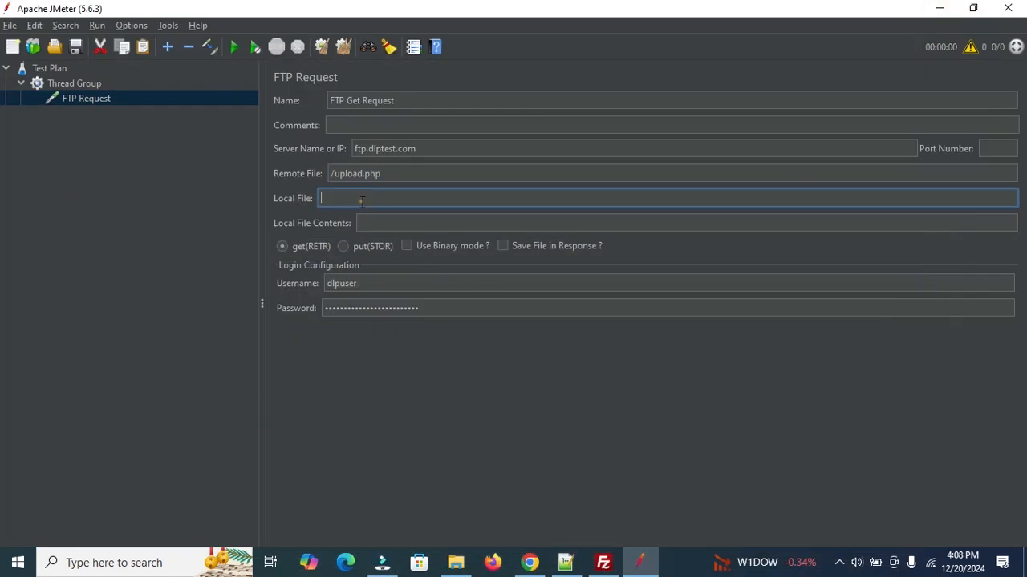
key("ctrl+v")
left_click(446, 199)
type("upload.php")
Add a View Results Tree listener to the Thread Group.
right_click(64, 85)
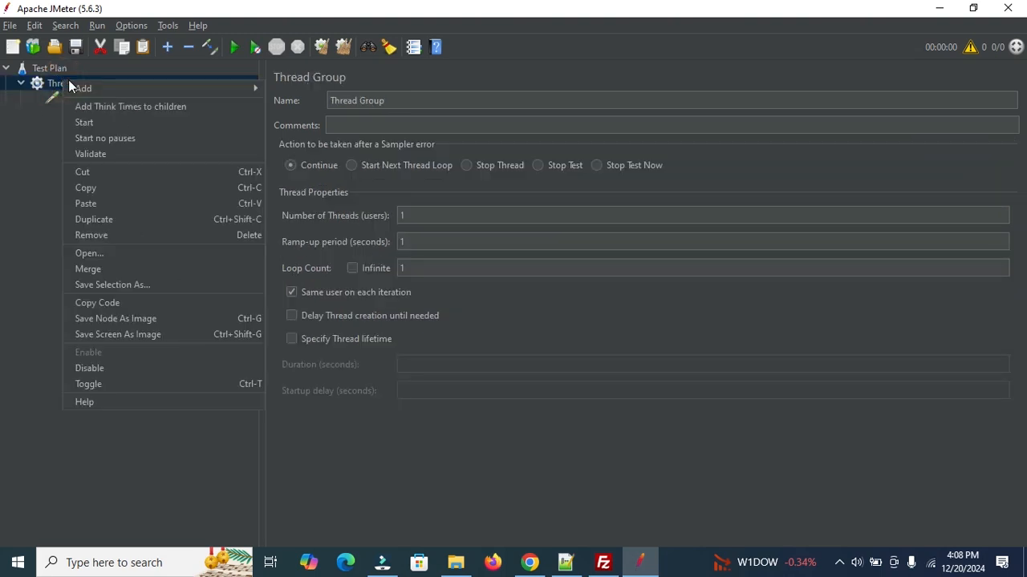
mouse_move(170, 87)
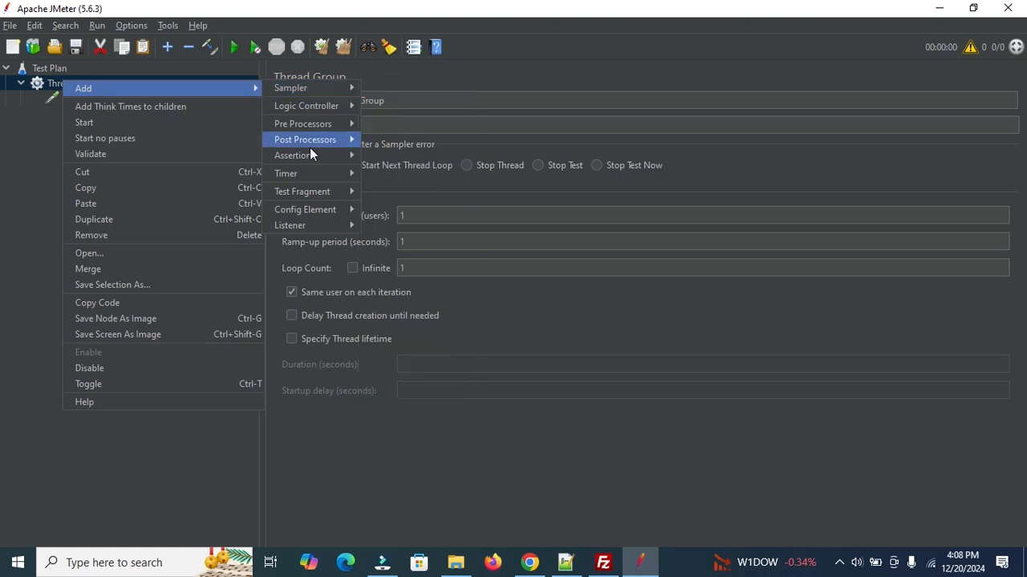
mouse_move(322, 227)
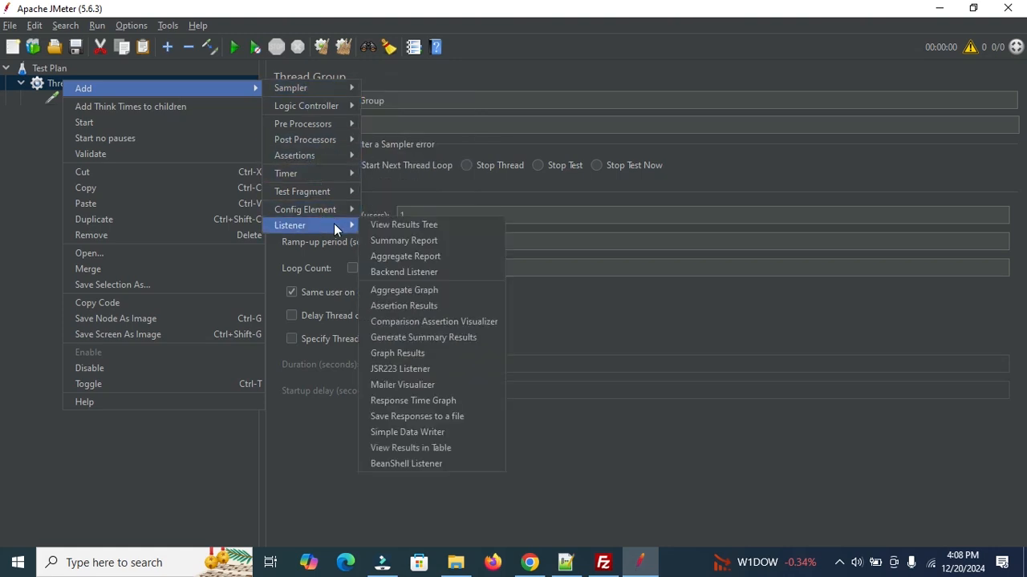
left_click(401, 226)
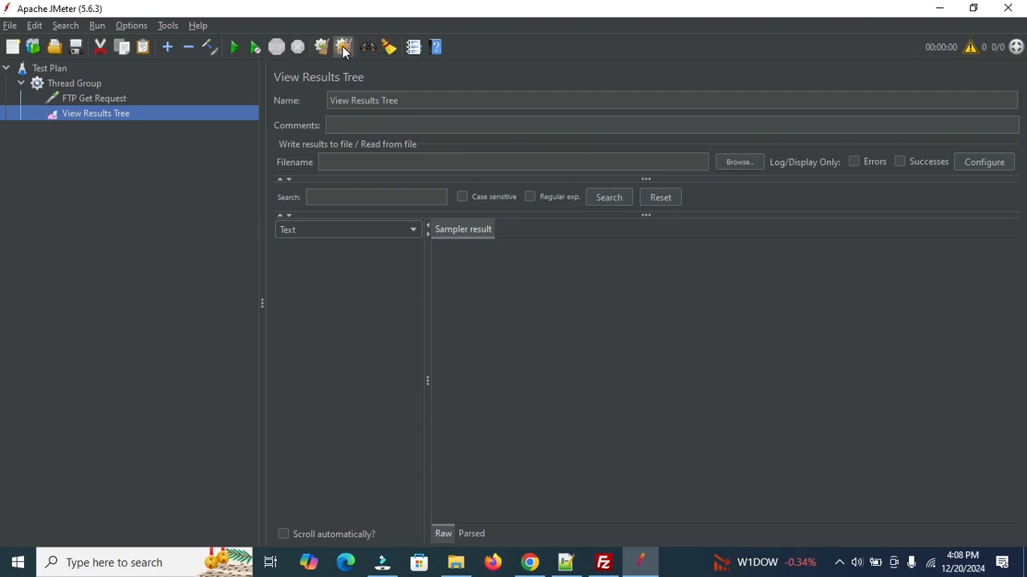
Start the test and save the test plan as FTPRequest.jmx in the bin folder.
left_click(235, 50)
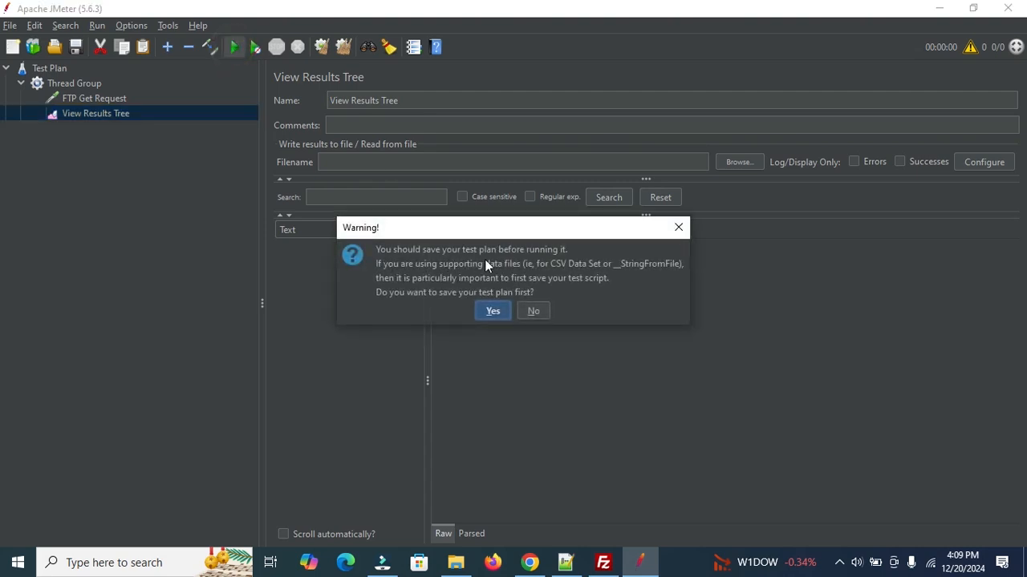
left_click(495, 310)
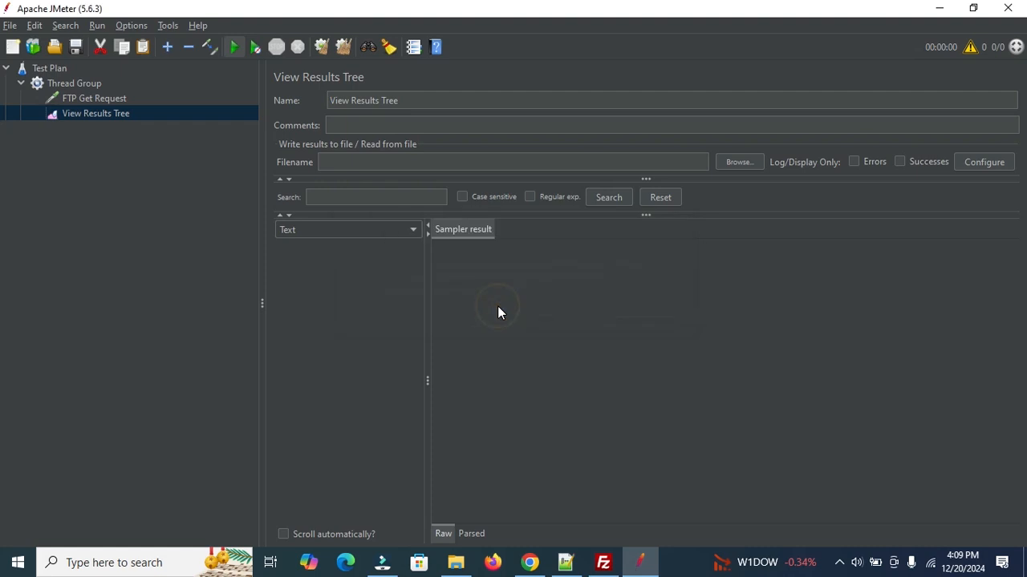
left_click(448, 350)
left_click_drag(459, 349, 358, 343)
type("FTPR")
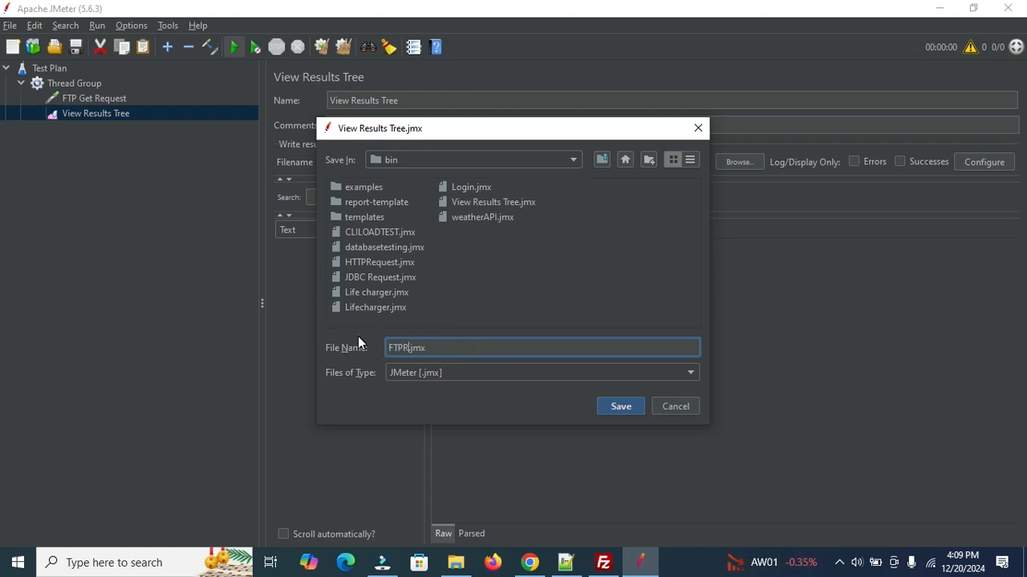
type("equest")
left_click(627, 405)
Run the test plan and review the FTP Get Request's sampler result and request body in the View Results Tree.
key("ctrl+r")
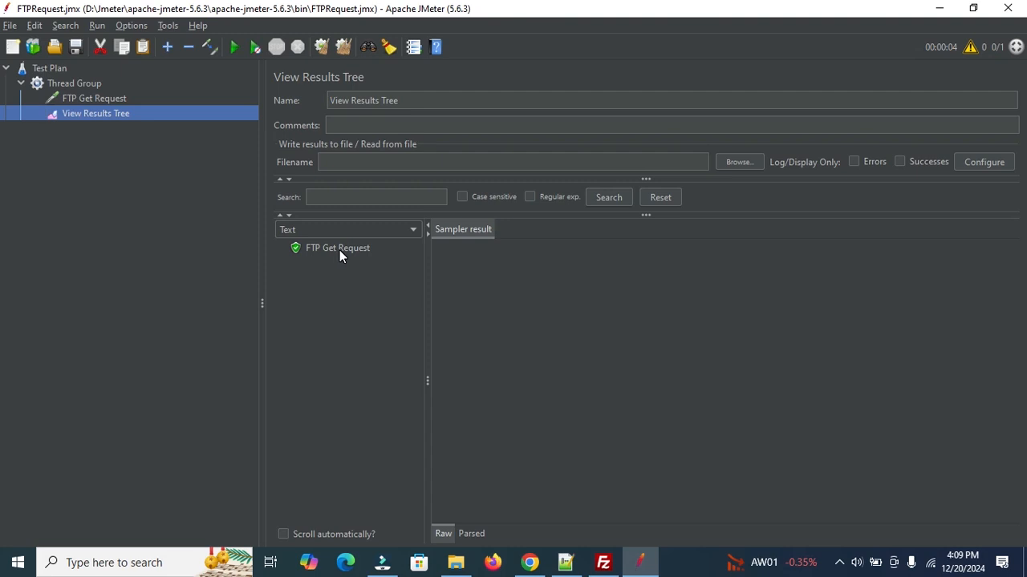
left_click(347, 246)
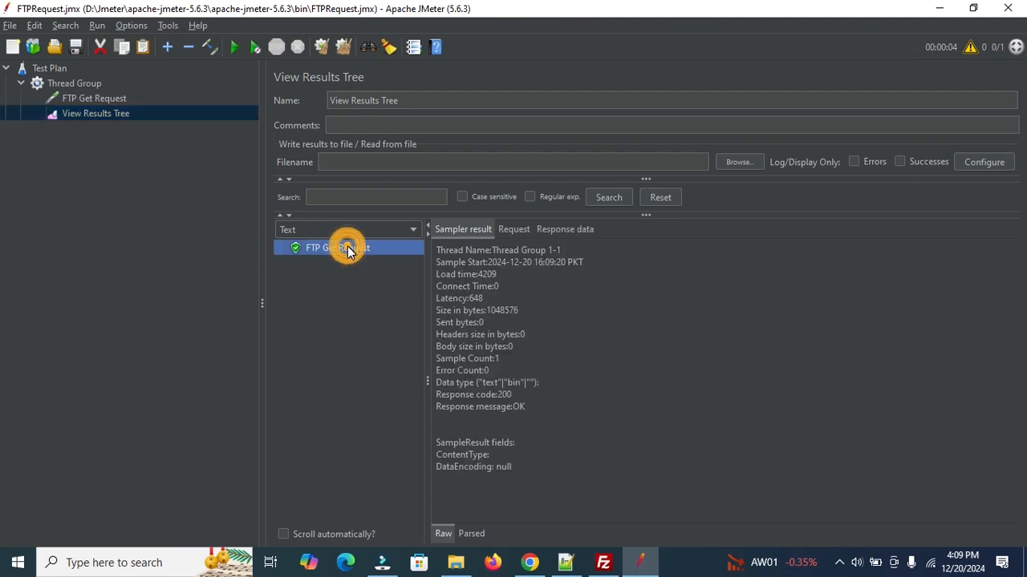
left_click(507, 231)
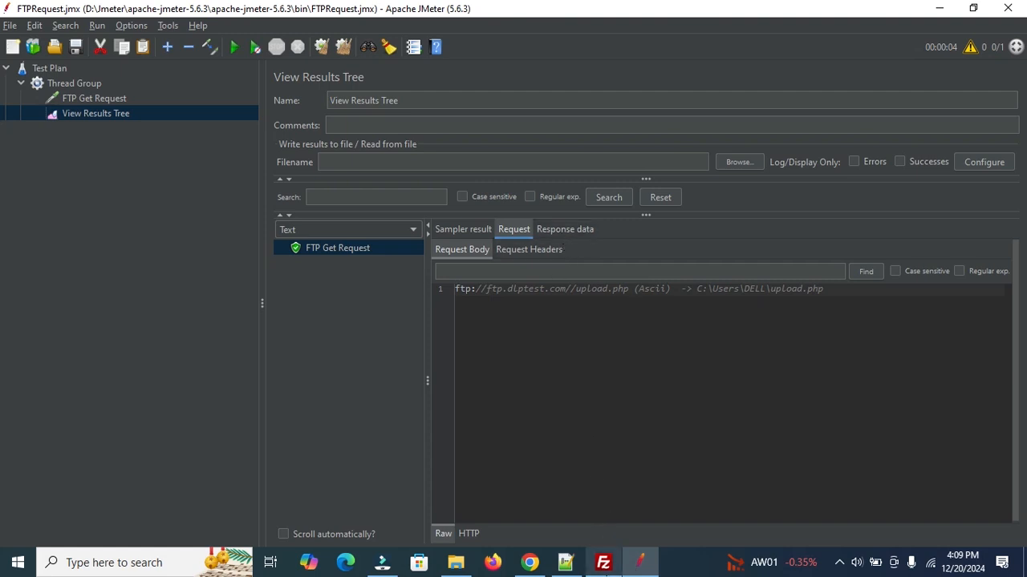
Refresh the file lists in FileZilla, look for upload.php in the local folder C:\Users\DELL\, and return to JMeter.
left_click(603, 562)
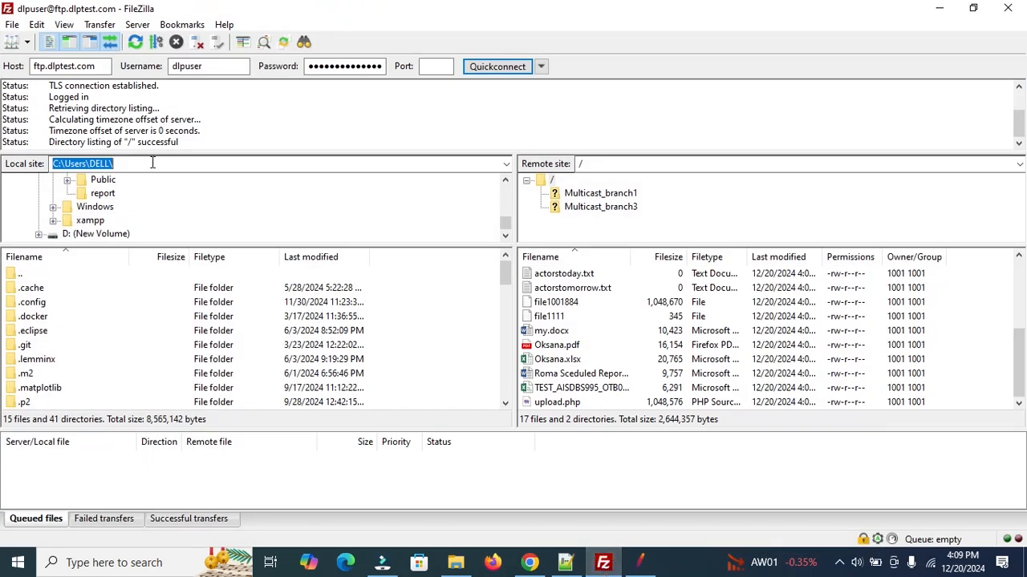
left_click(153, 162)
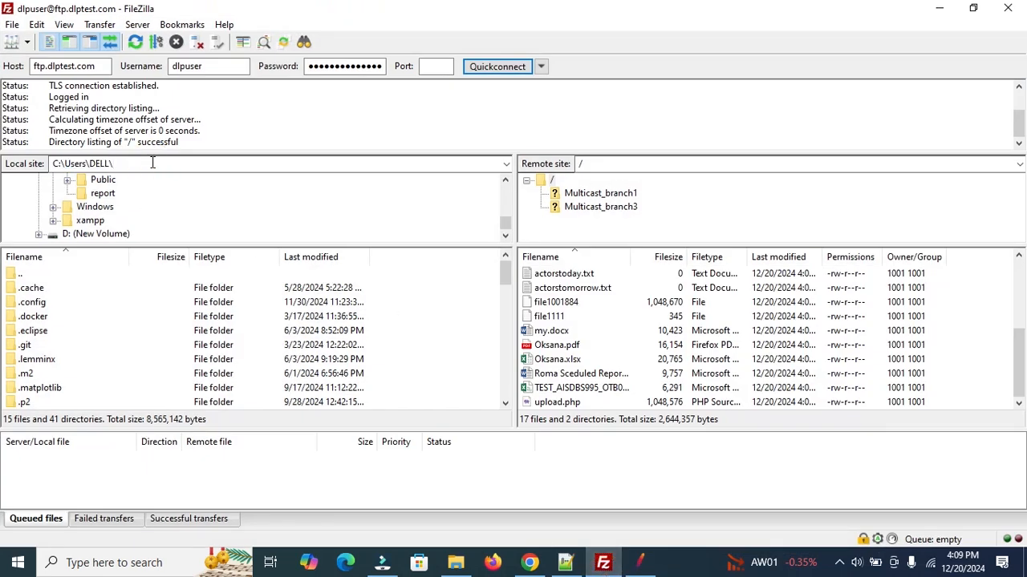
left_click(136, 45)
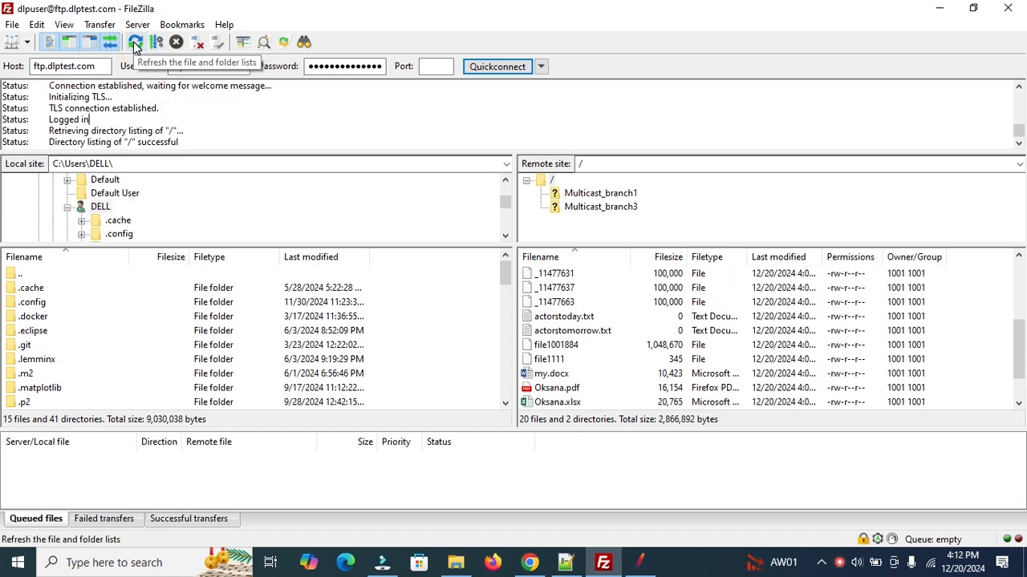
left_click_drag(502, 272, 504, 396)
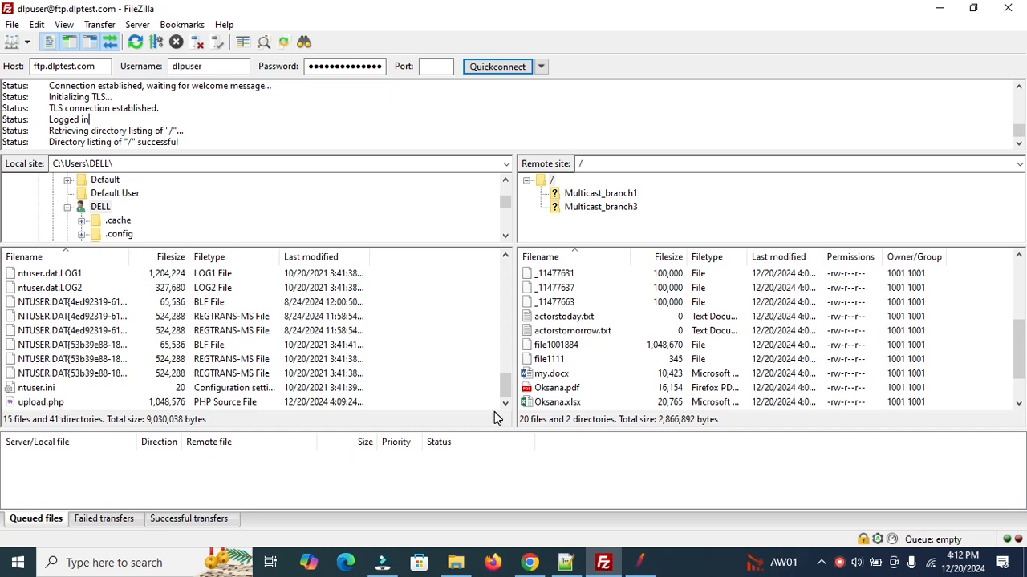
left_click(640, 562)
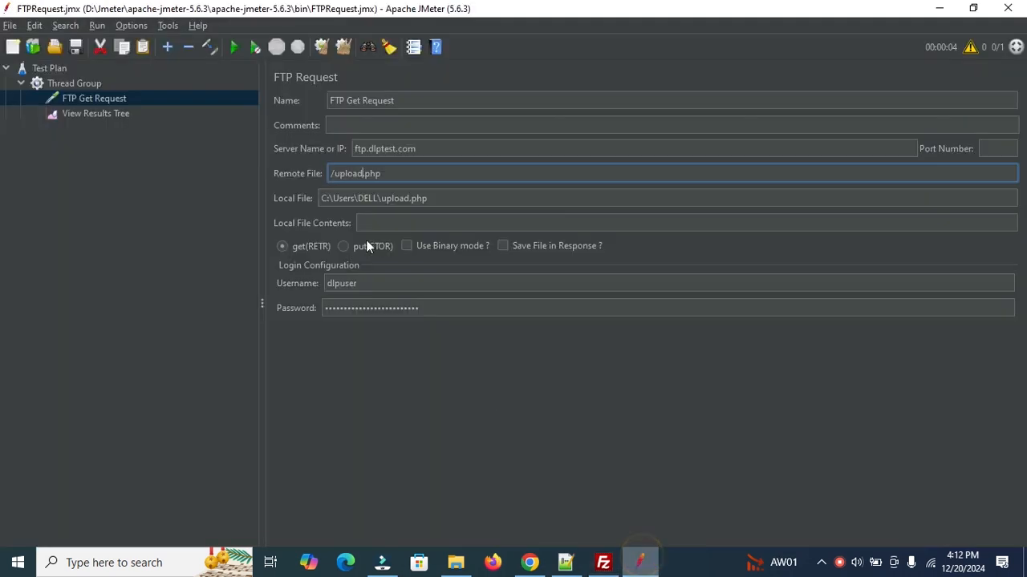
left_click(343, 247)
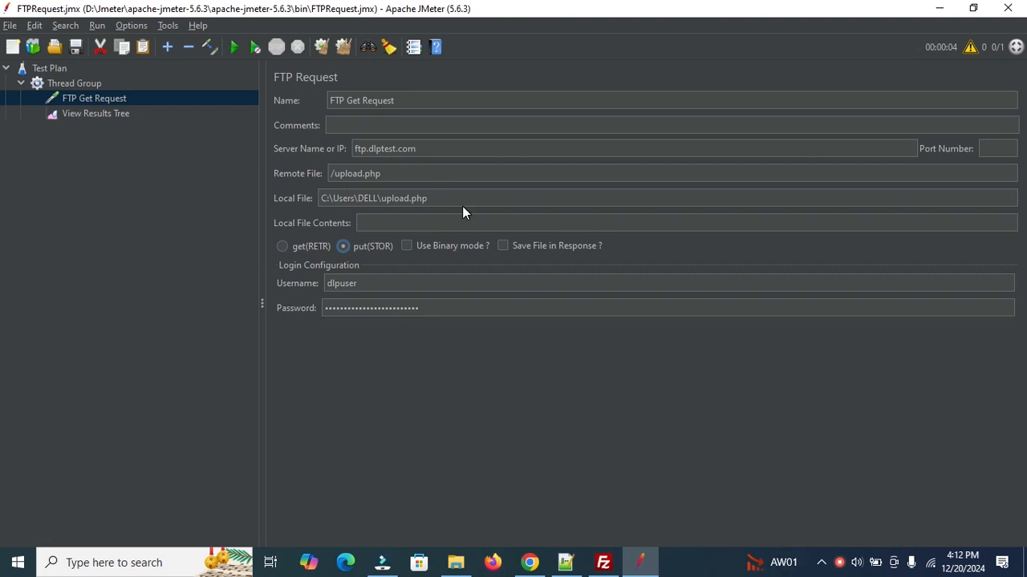
right_click(98, 98)
left_click(376, 338)
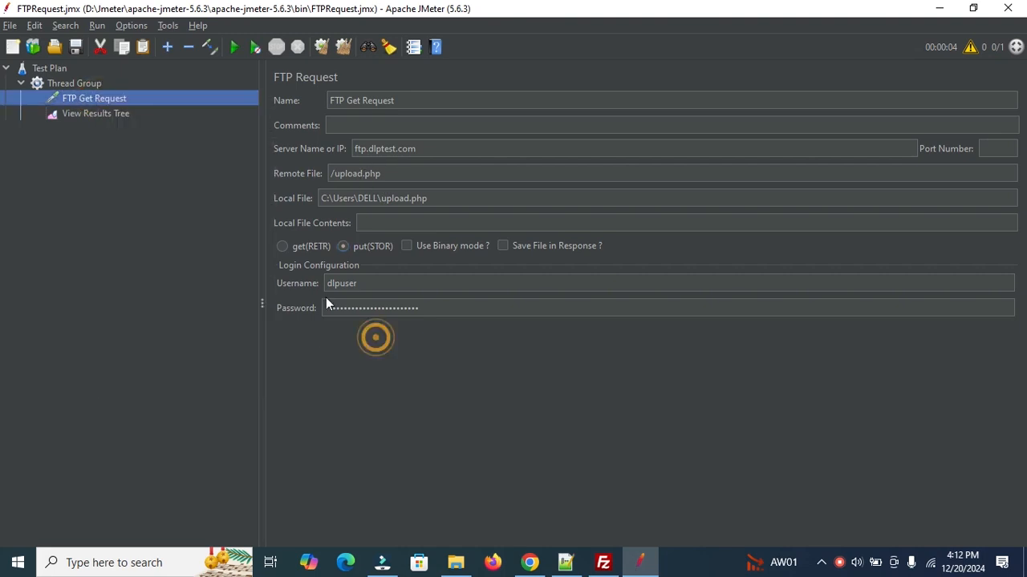
left_click(280, 246)
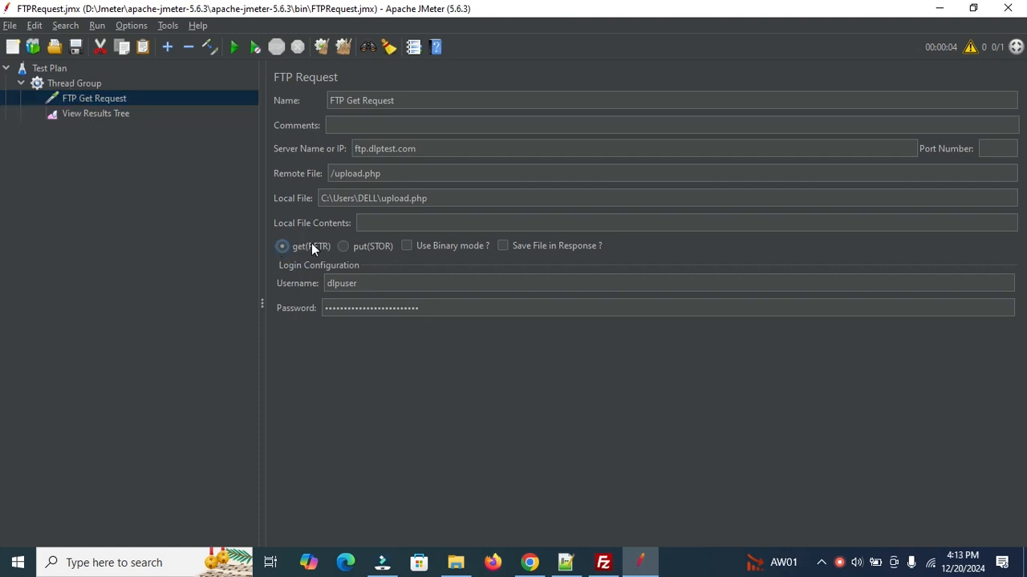
Copy the FTP Get Request sampler and paste the copy into the Thread Group.
right_click(93, 99)
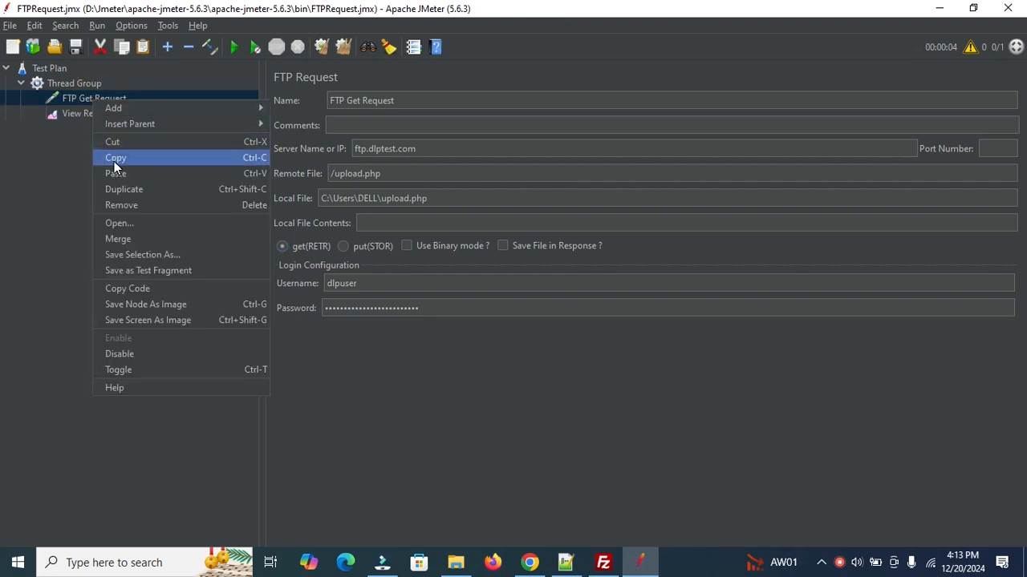
left_click(114, 158)
left_click(58, 85)
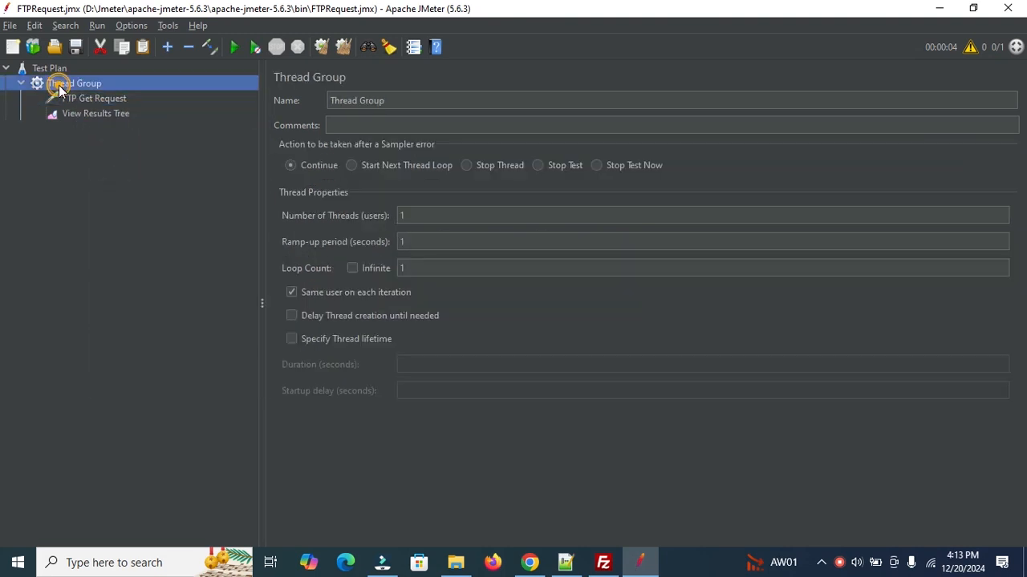
right_click(59, 85)
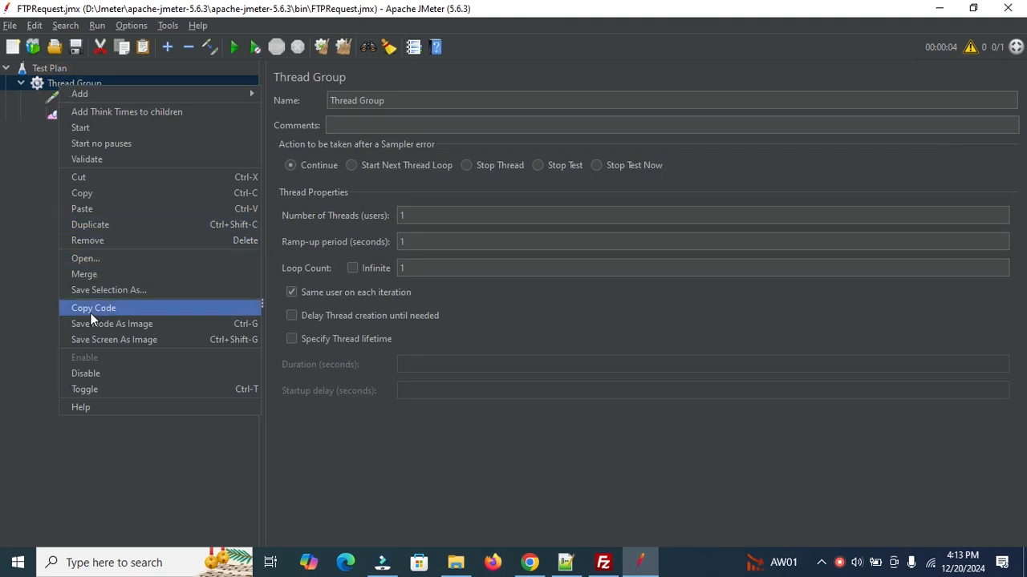
left_click(91, 209)
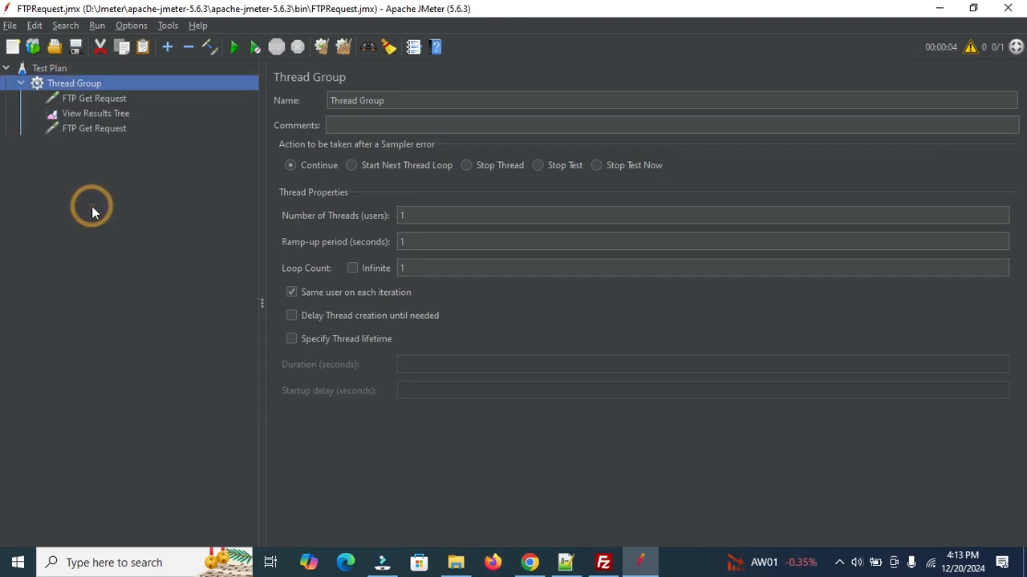
Rename the copied sampler as FTP put Request and set its transfer mode to put(STOR).
left_click(88, 128)
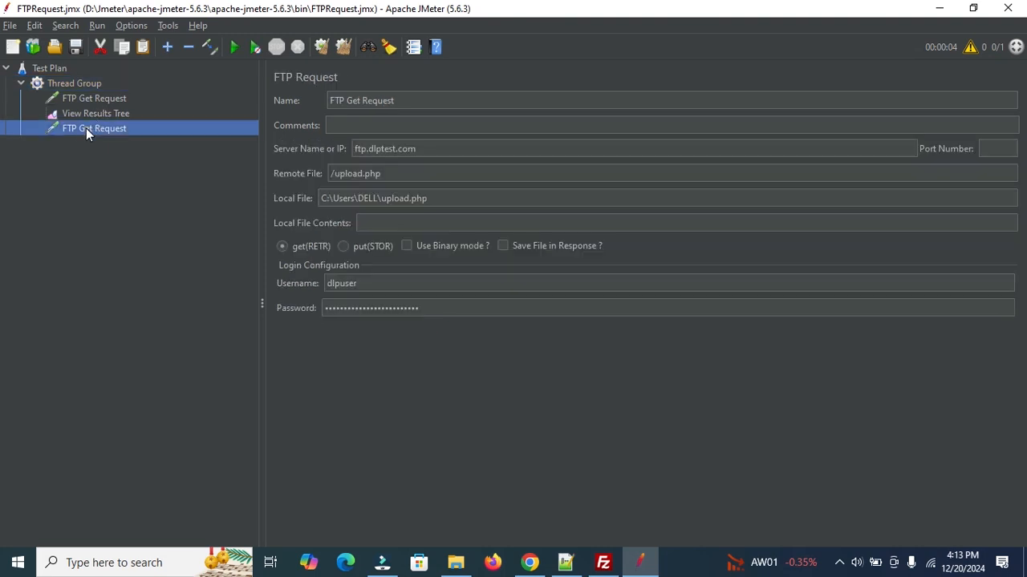
left_click(357, 101)
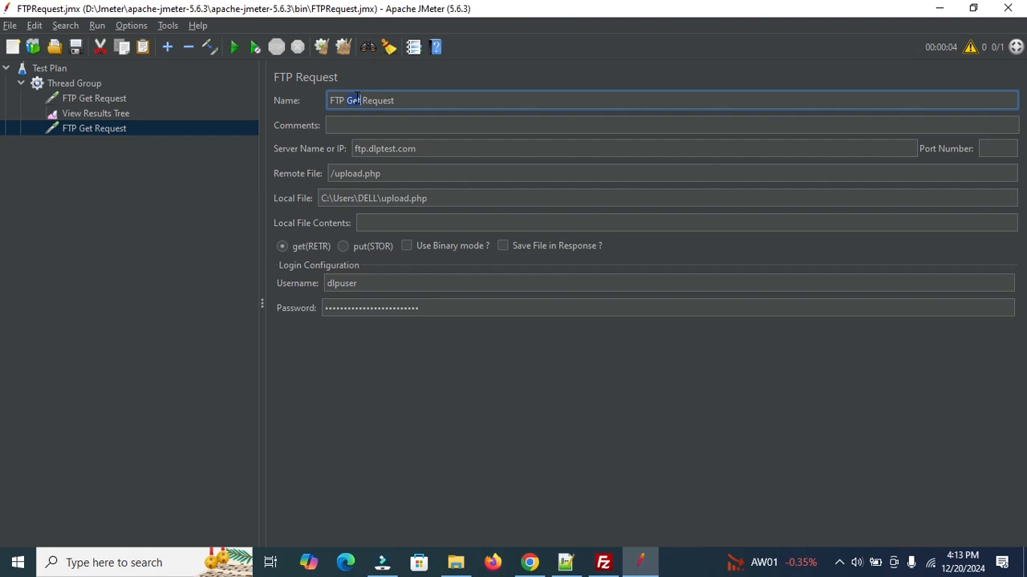
type("put")
left_click(406, 176)
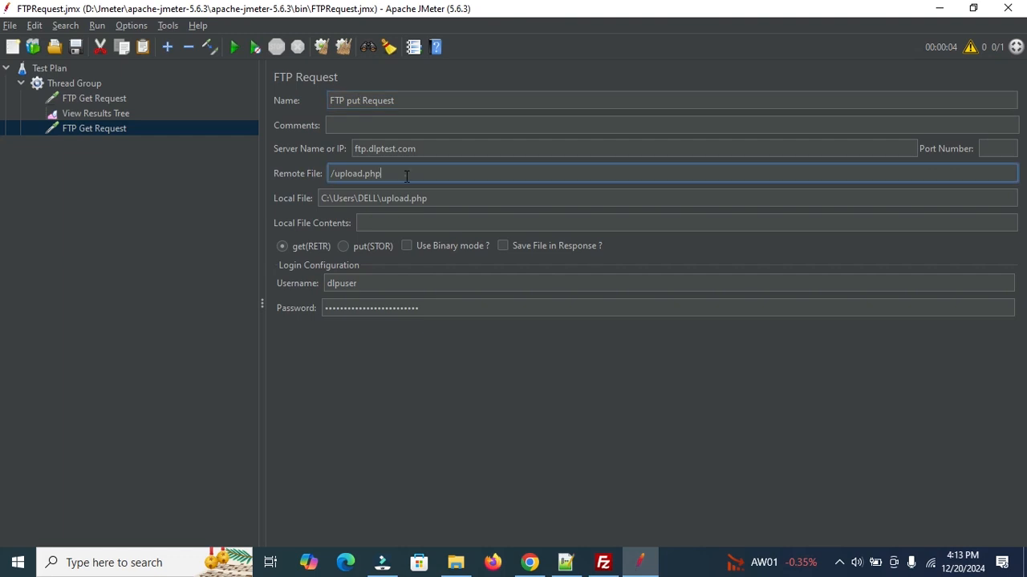
left_click(342, 245)
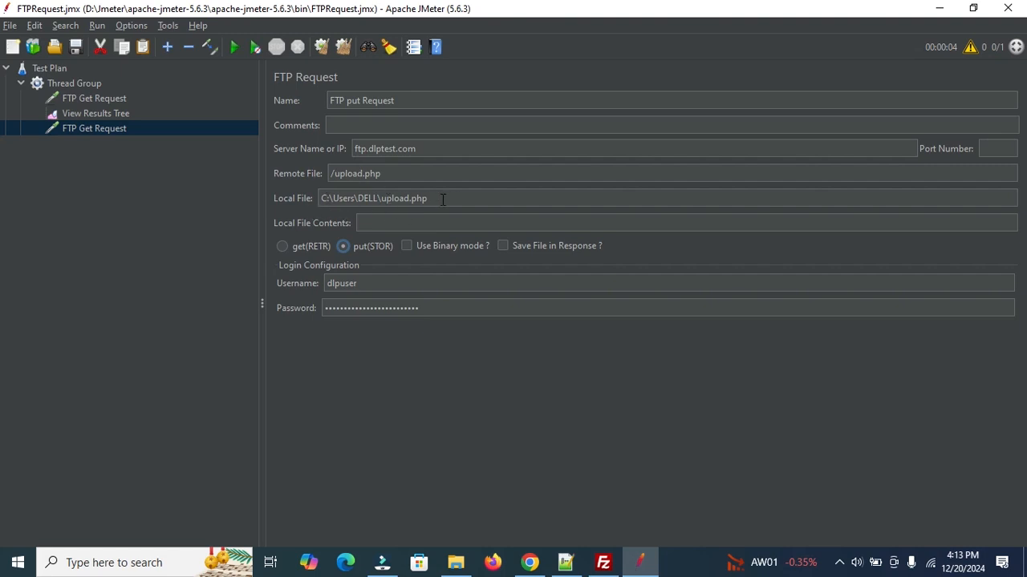
Check the remote file list in FileZilla, then set the put request's remote file to /uploading.php in JMeter.
left_click(593, 564)
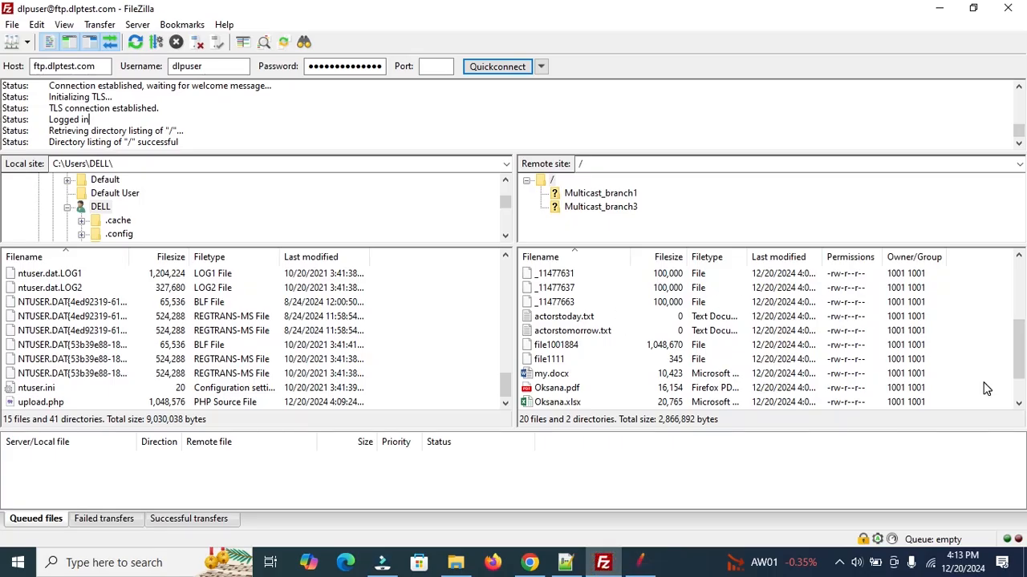
left_click_drag(1017, 346, 1023, 396)
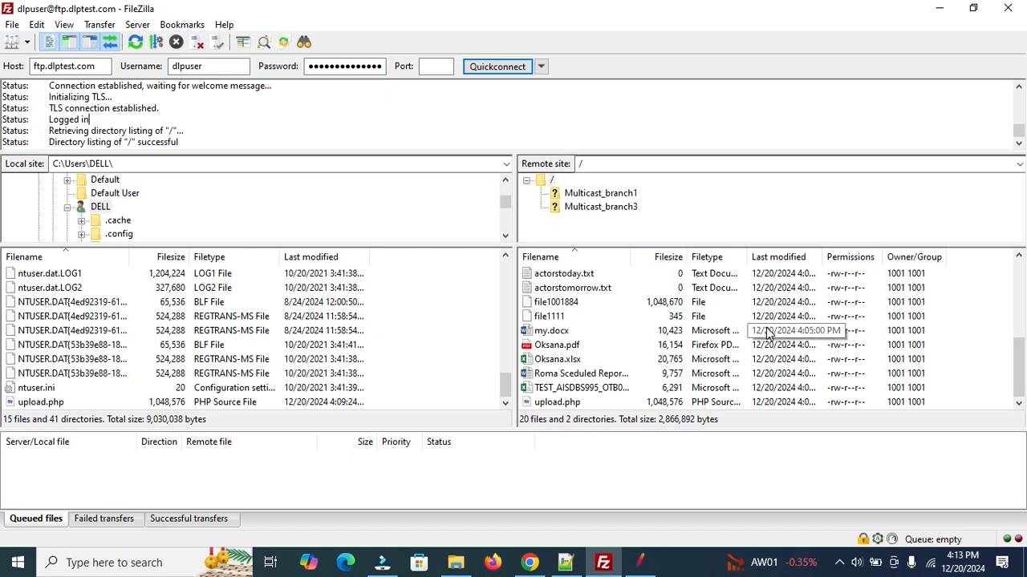
left_click(938, 11)
left_click(361, 173)
type("ing.php")
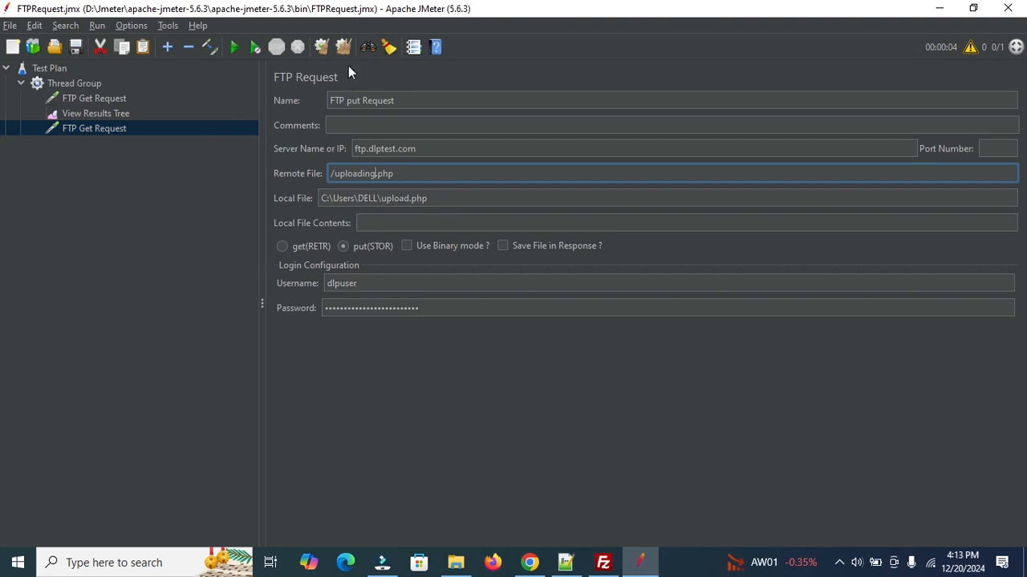
Clear all earlier results and run the test plan with both FTP requests.
left_click(342, 46)
left_click(347, 47)
left_click(235, 48)
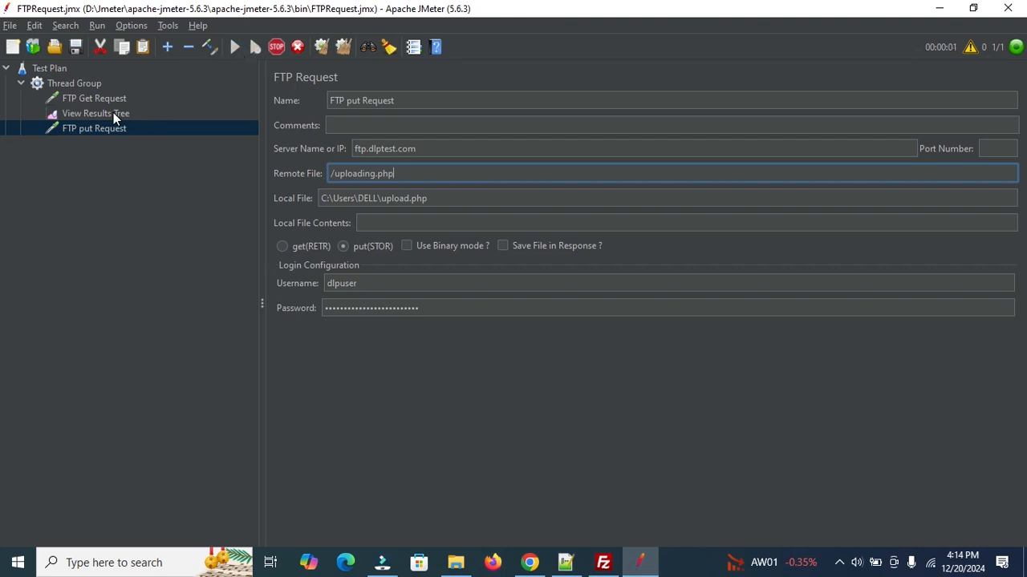
Review the request body of both FTP requests and the put request's response data in the View Results Tree.
left_click(113, 117)
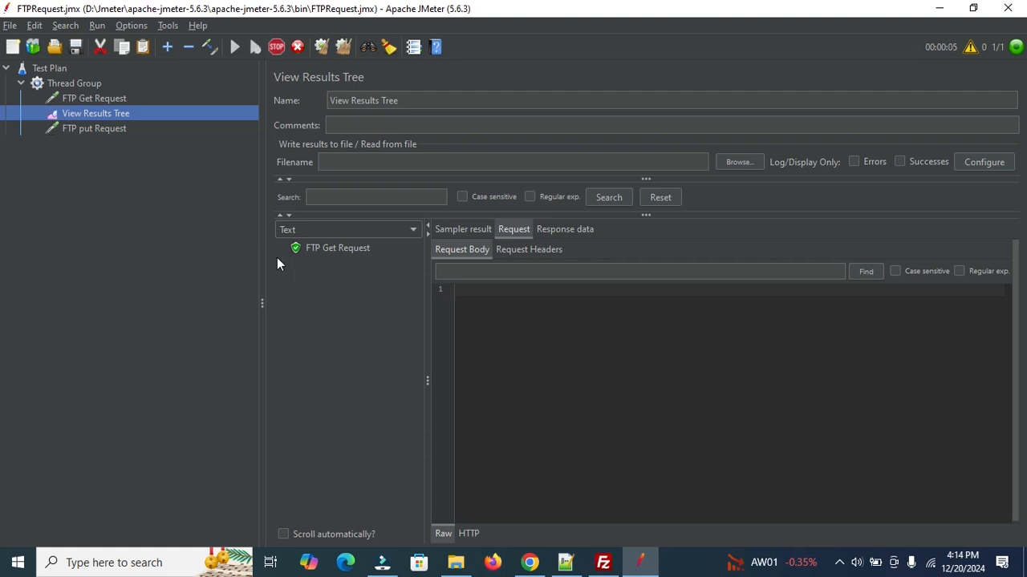
left_click(338, 248)
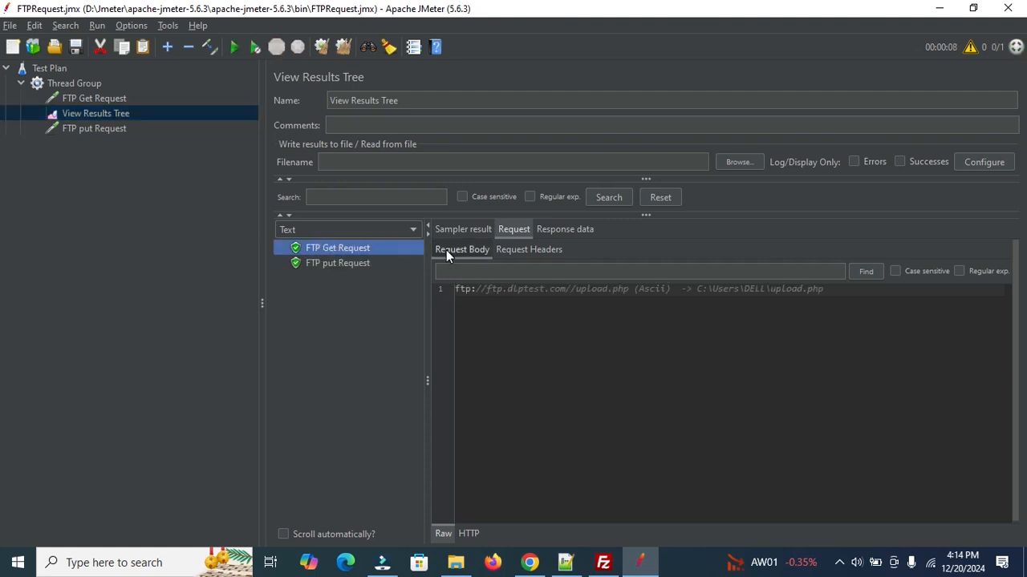
left_click(325, 262)
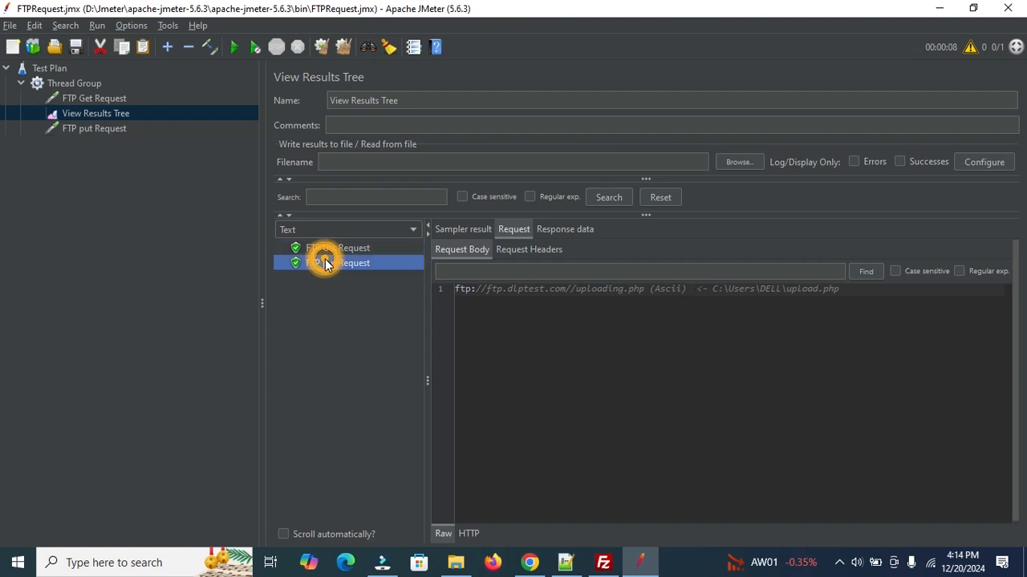
left_click(566, 228)
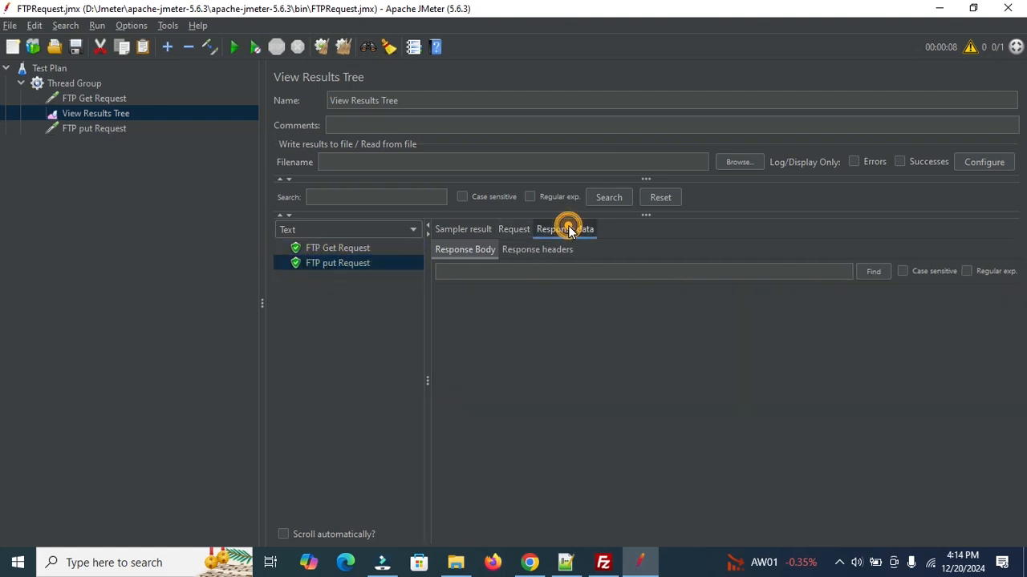
left_click(546, 249)
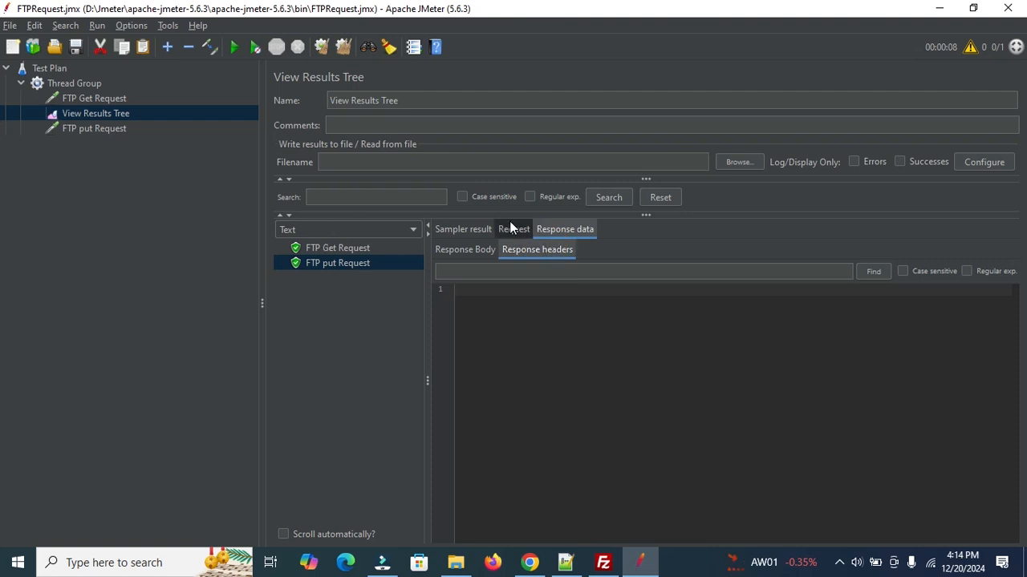
Refresh the file lists in FileZilla, look for uploading.php on the remote site, and return to JMeter.
left_click(603, 562)
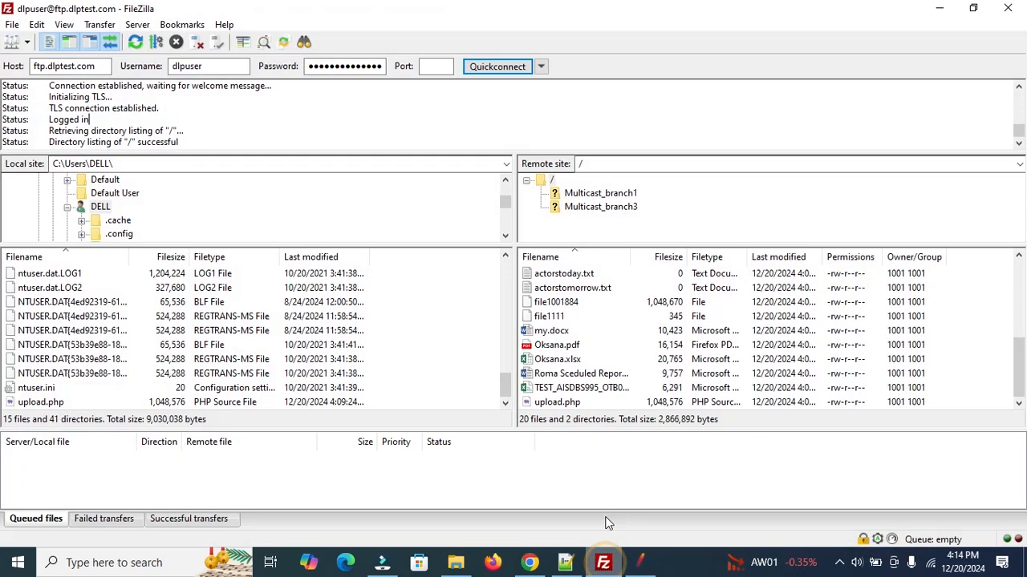
left_click(135, 40)
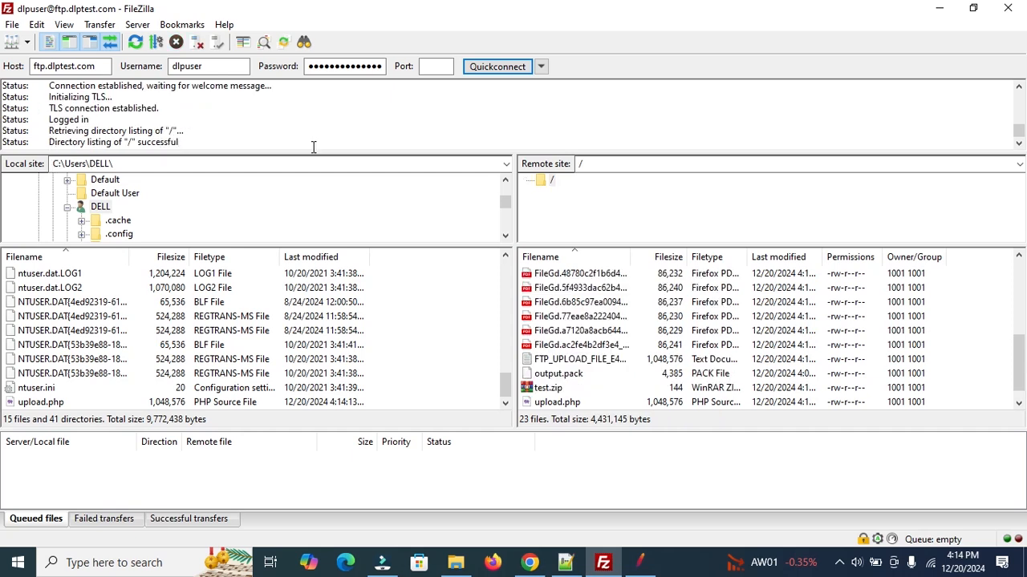
left_click_drag(1012, 358, 1012, 399)
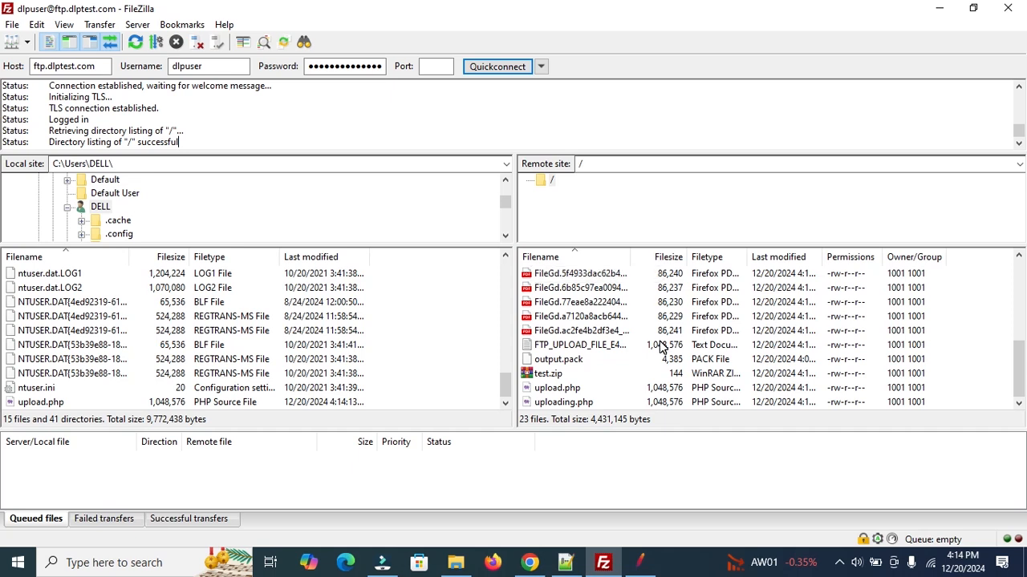
left_click(940, 8)
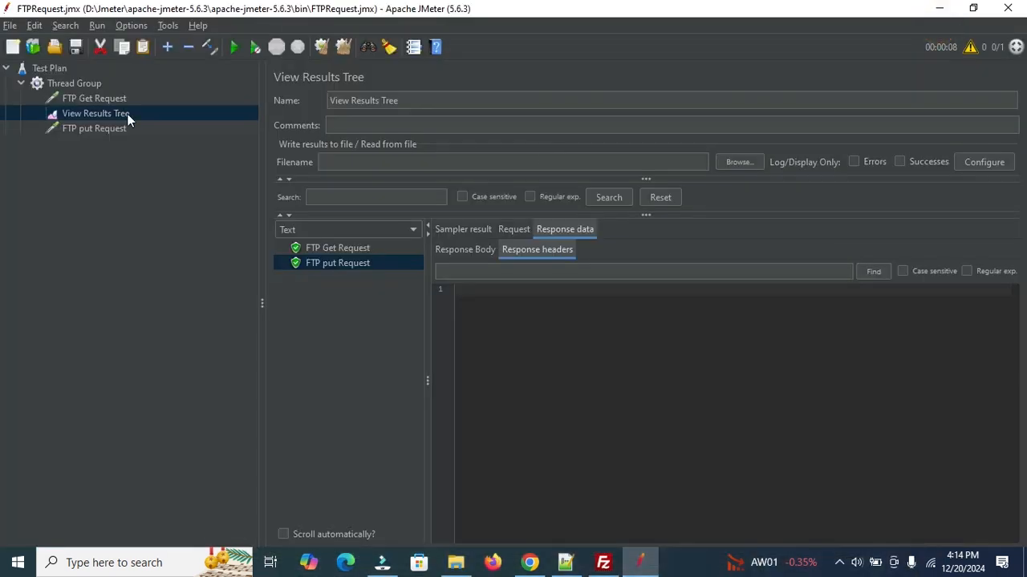
Enable Save File in Response for the FTP Get Request and open the FTP put Request's settings.
left_click(89, 99)
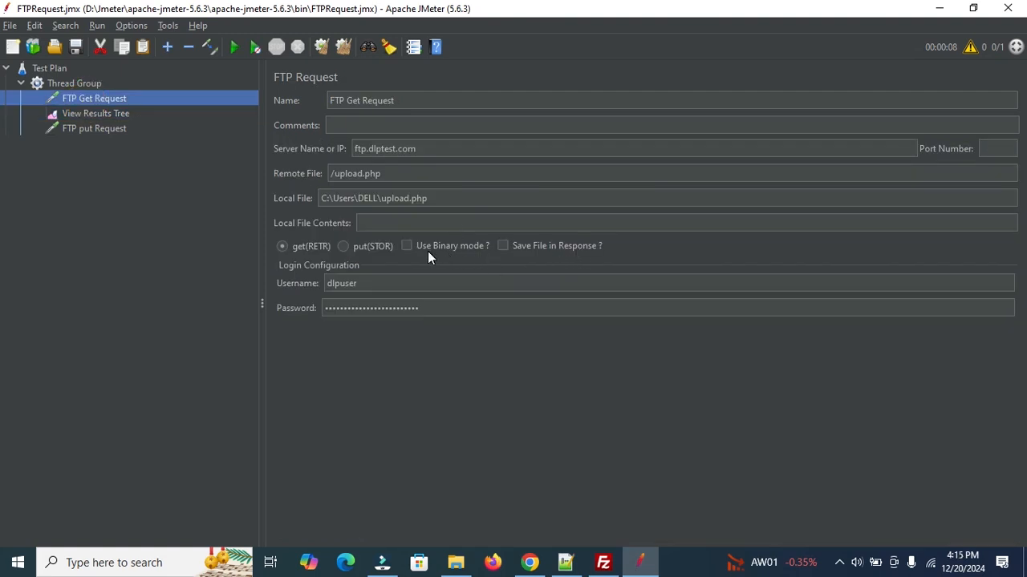
left_click(504, 246)
left_click(102, 129)
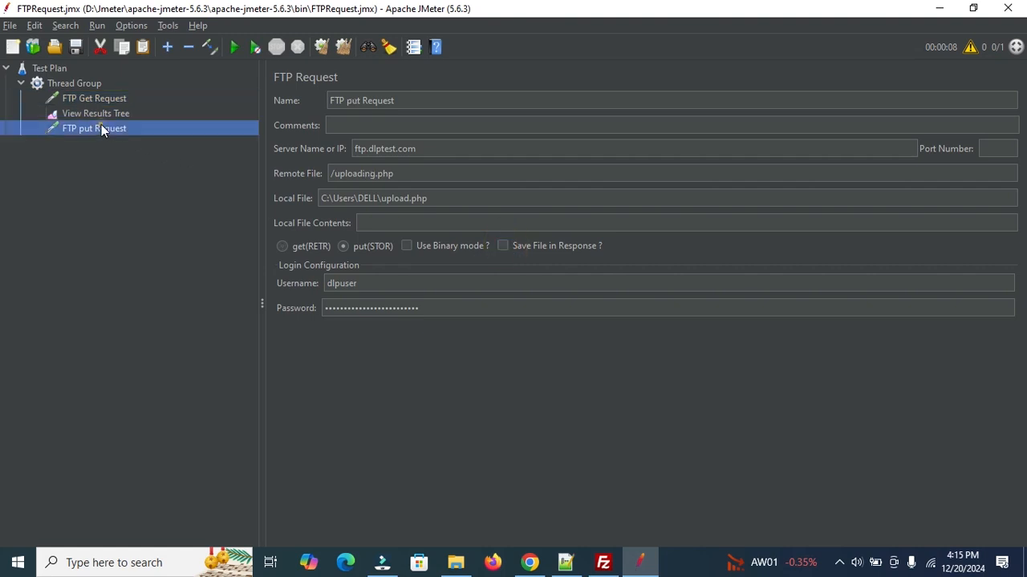
Examine the FTP Get Request's response data and compare the Save File in Response setting of both samplers.
left_click(95, 113)
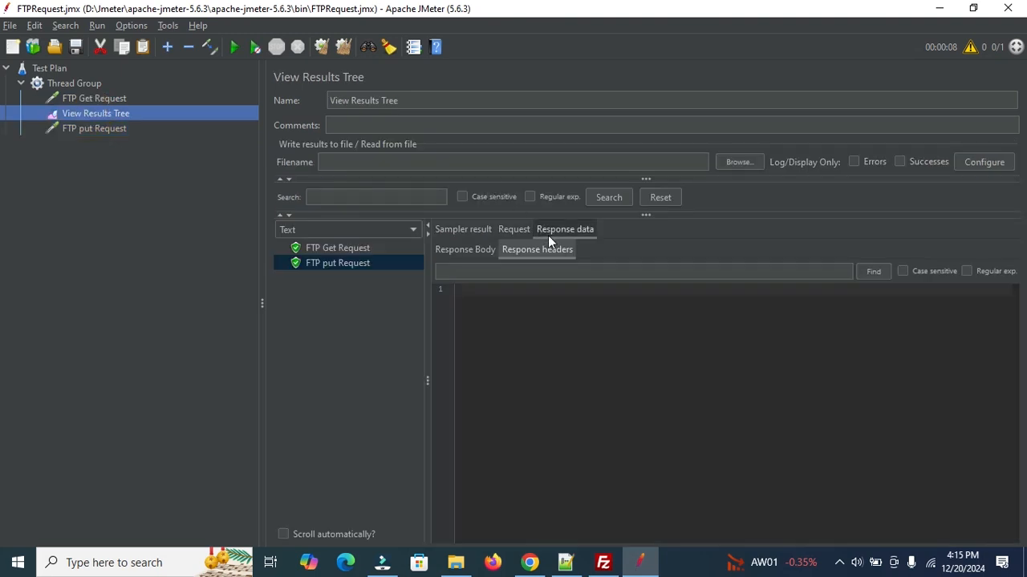
left_click(369, 246)
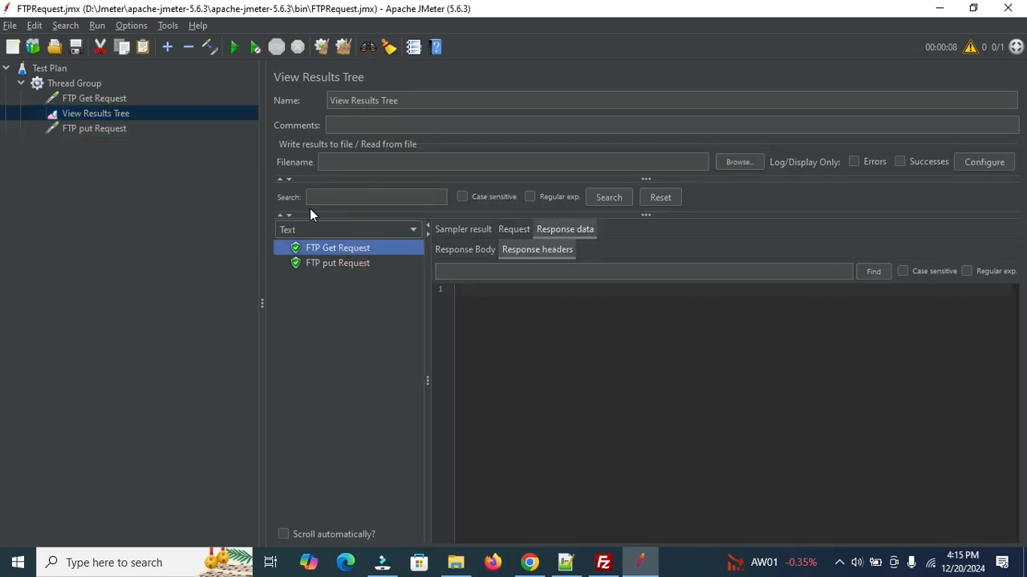
left_click(95, 99)
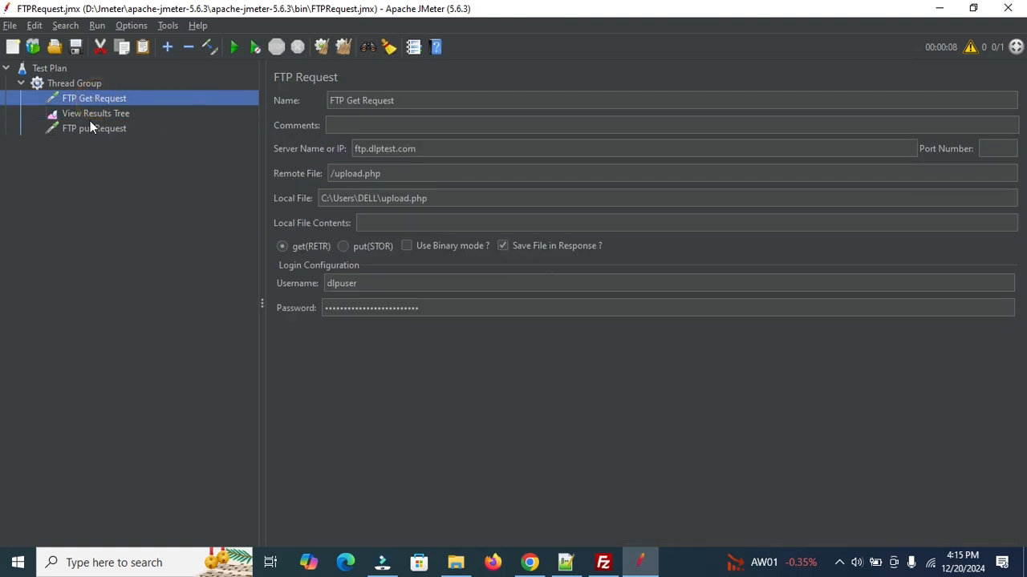
left_click(92, 128)
left_click(103, 115)
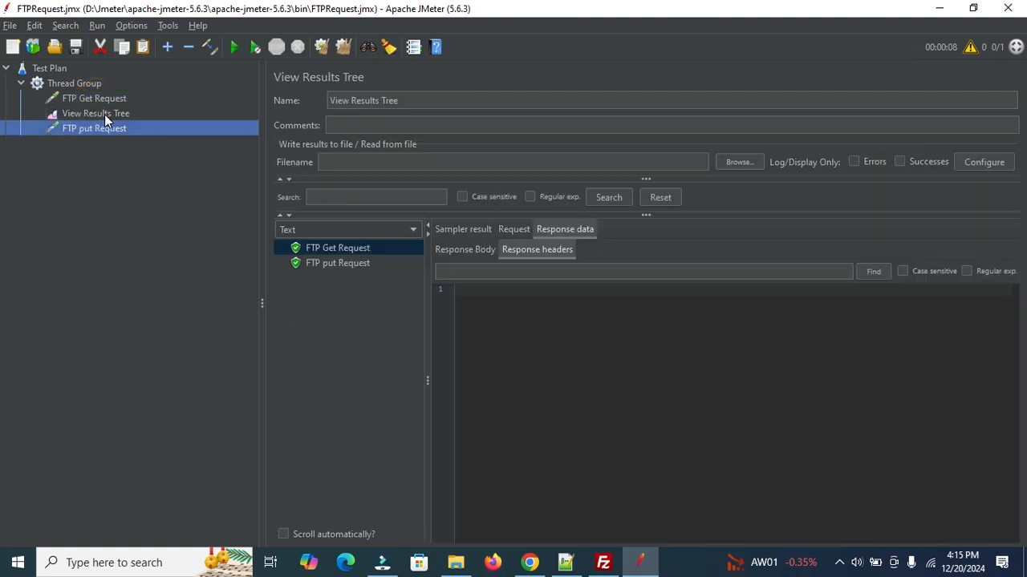
left_click(471, 251)
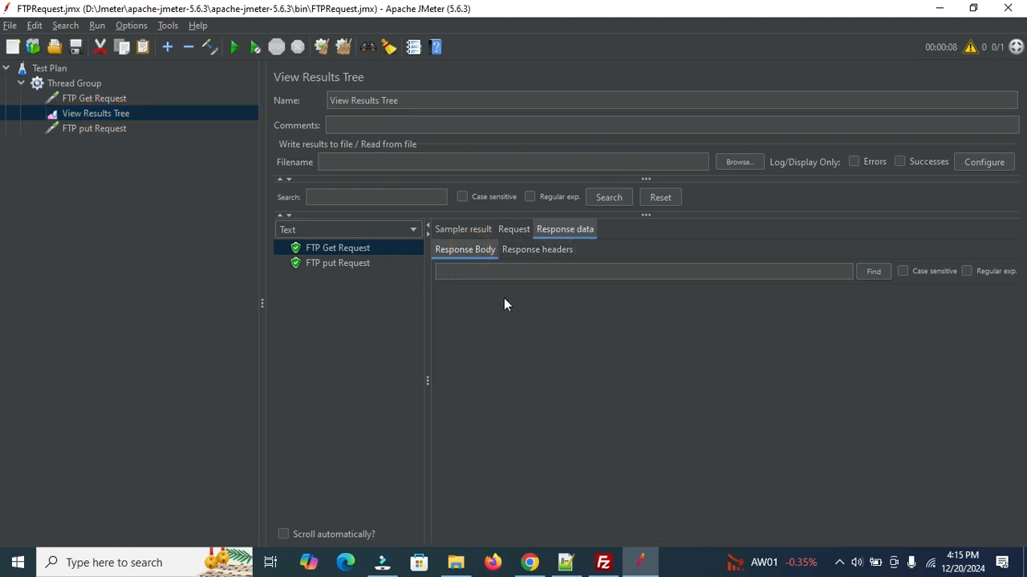
left_click(90, 99)
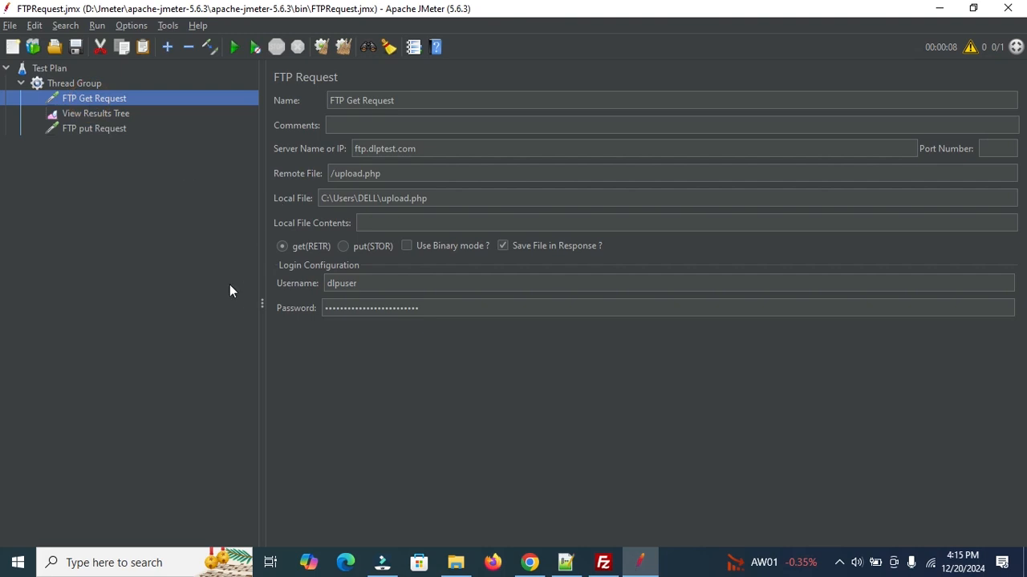
left_click(86, 112)
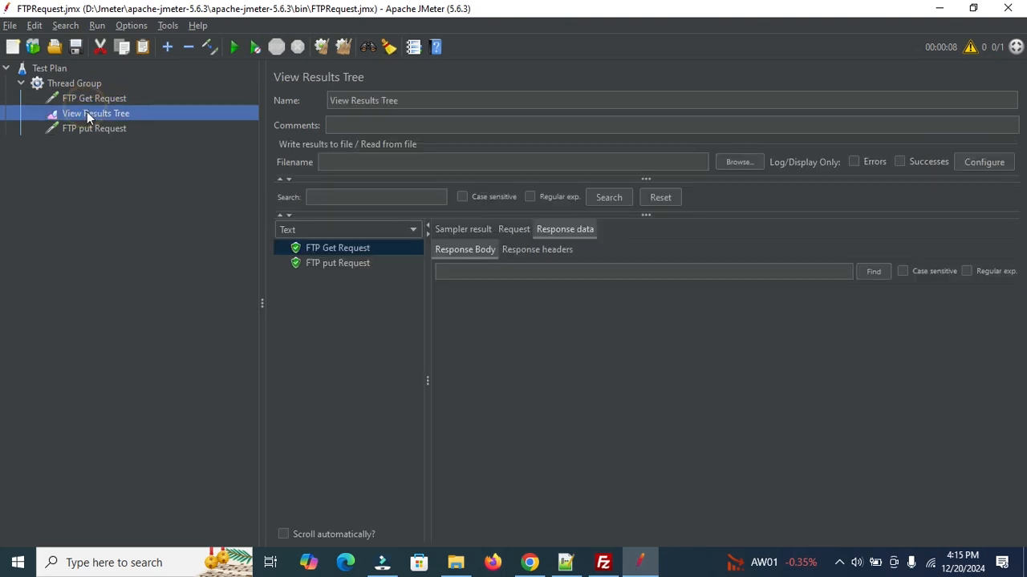
left_click(88, 127)
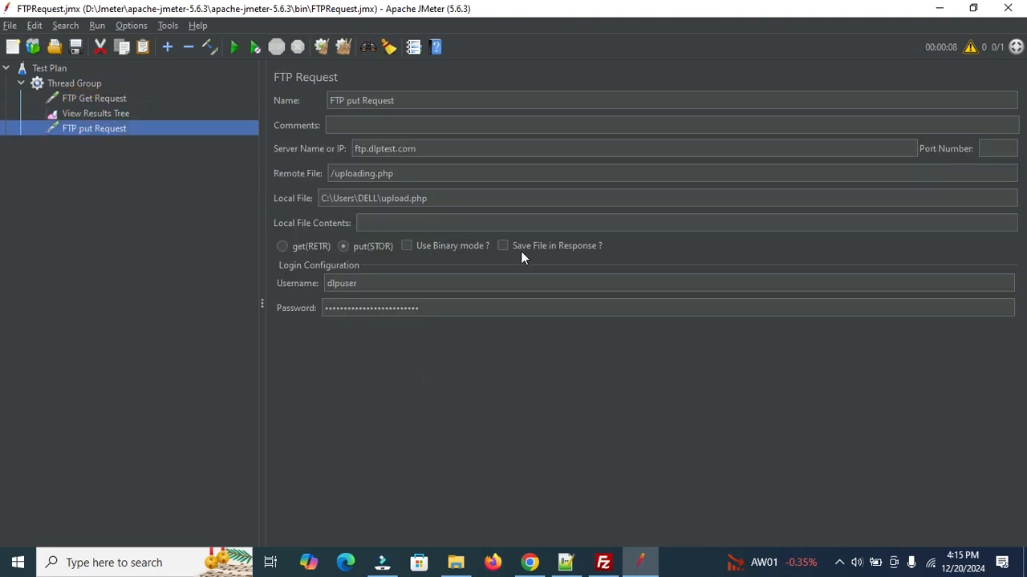
Run the test plan again from the FTP Get Request and open the View Results Tree.
left_click(81, 98)
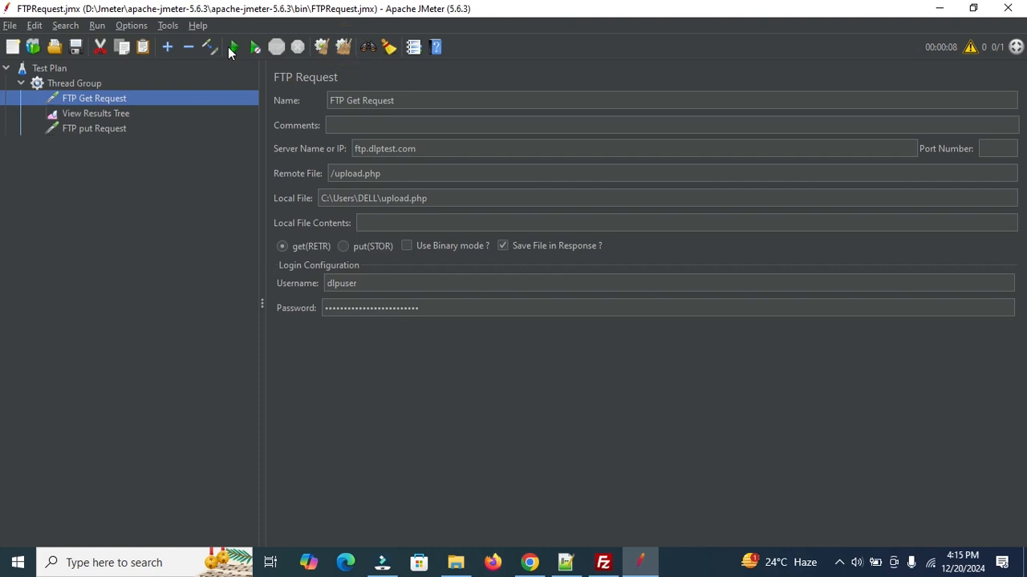
left_click(232, 48)
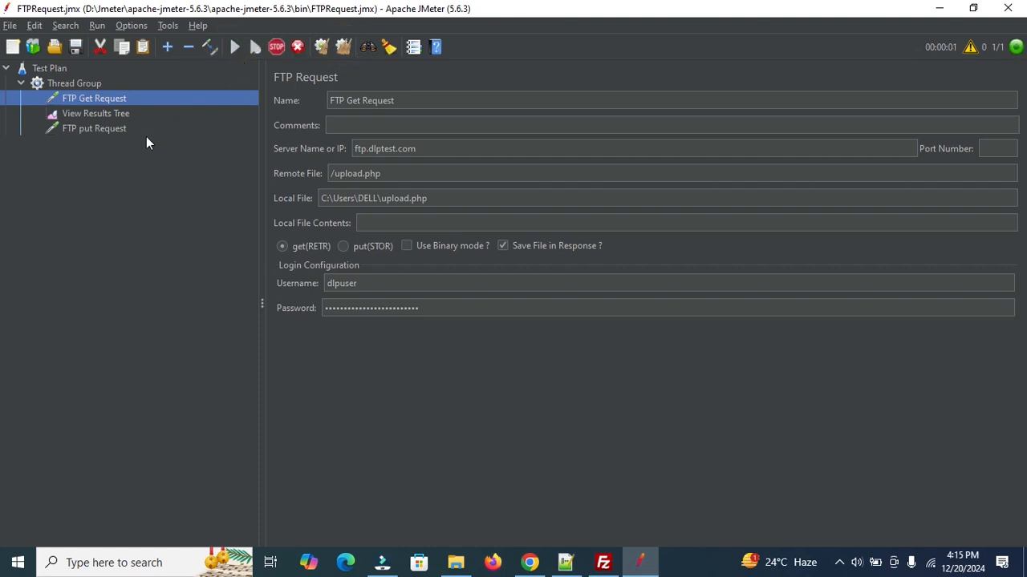
left_click(103, 121)
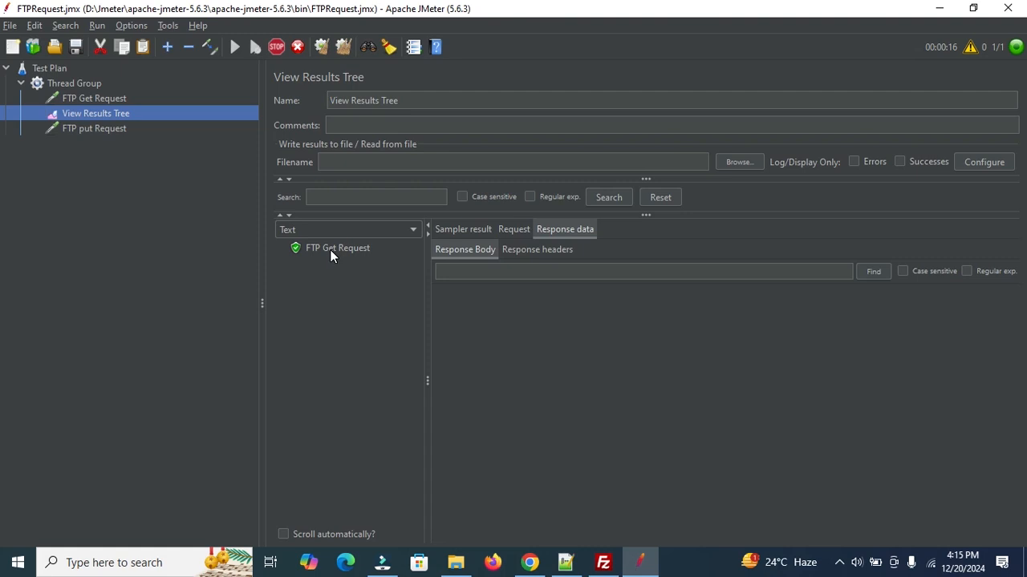
Review the response headers and response body of the FTP Get Request and the FTP put Request.
left_click(355, 247)
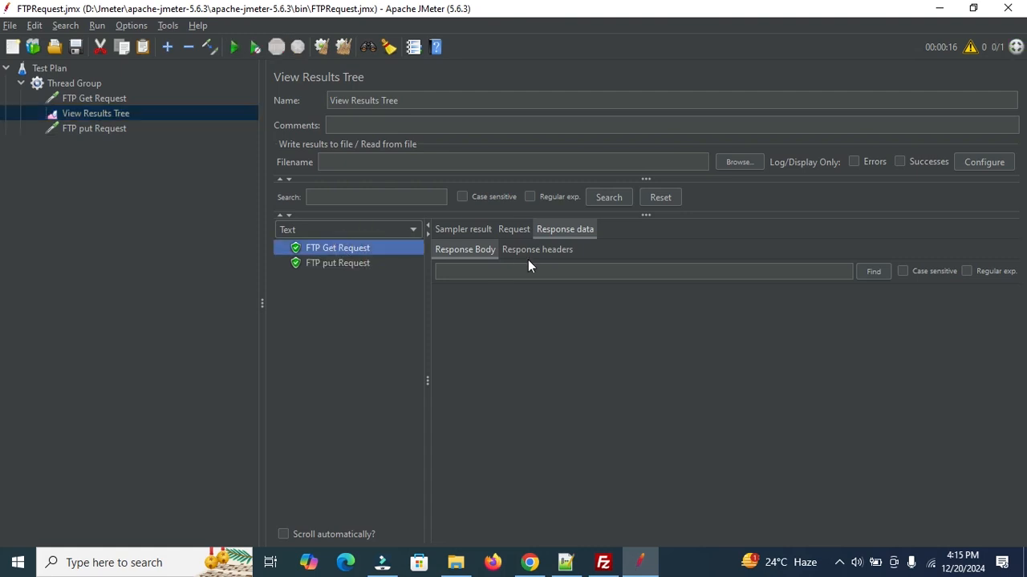
left_click(538, 250)
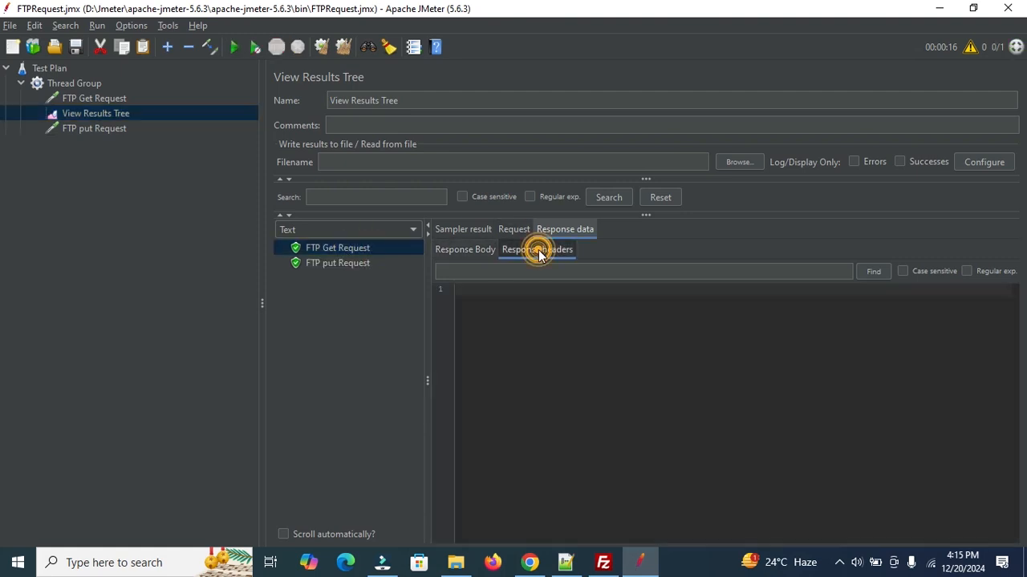
left_click(478, 253)
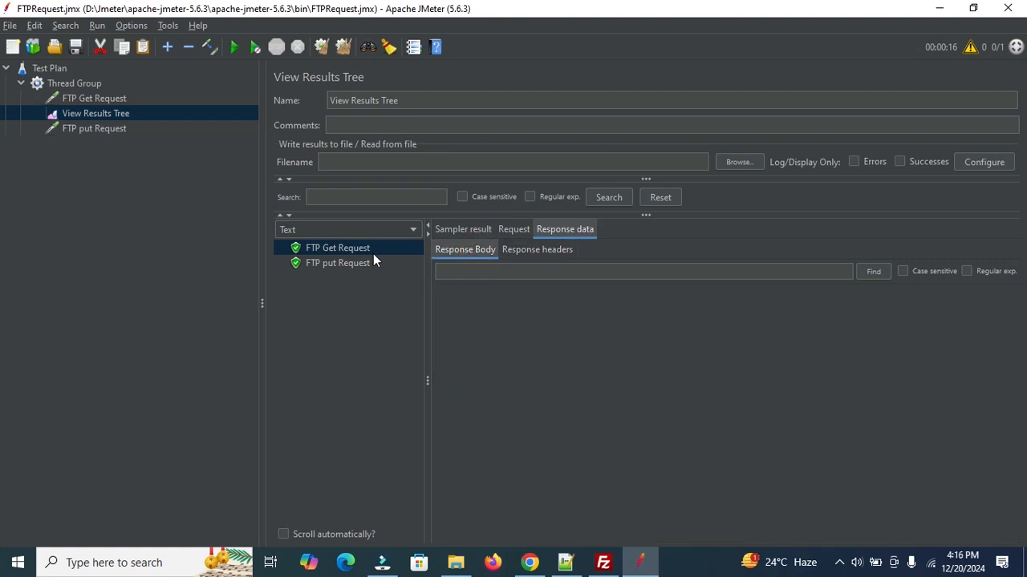
left_click(358, 261)
left_click(521, 248)
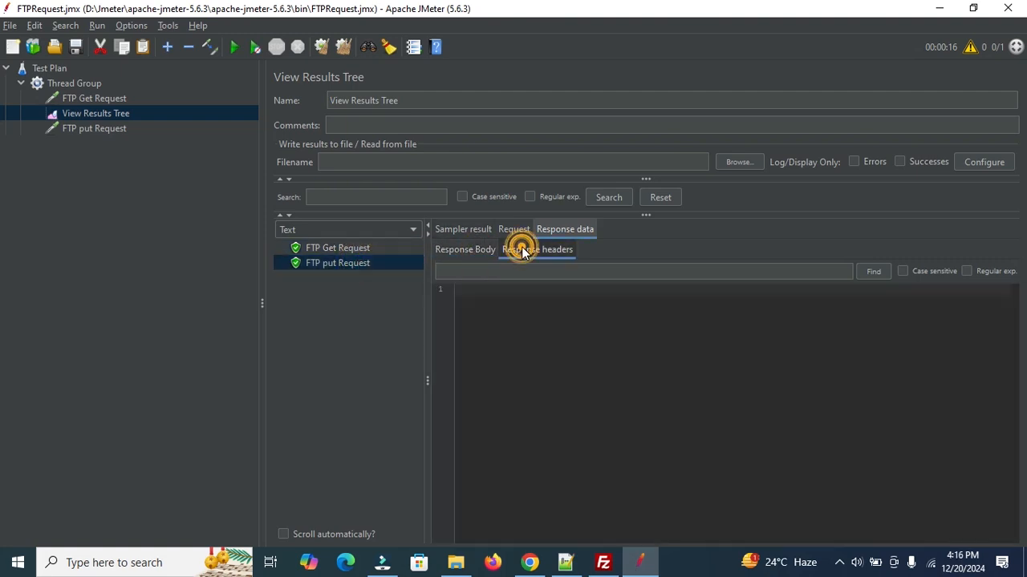
left_click(457, 252)
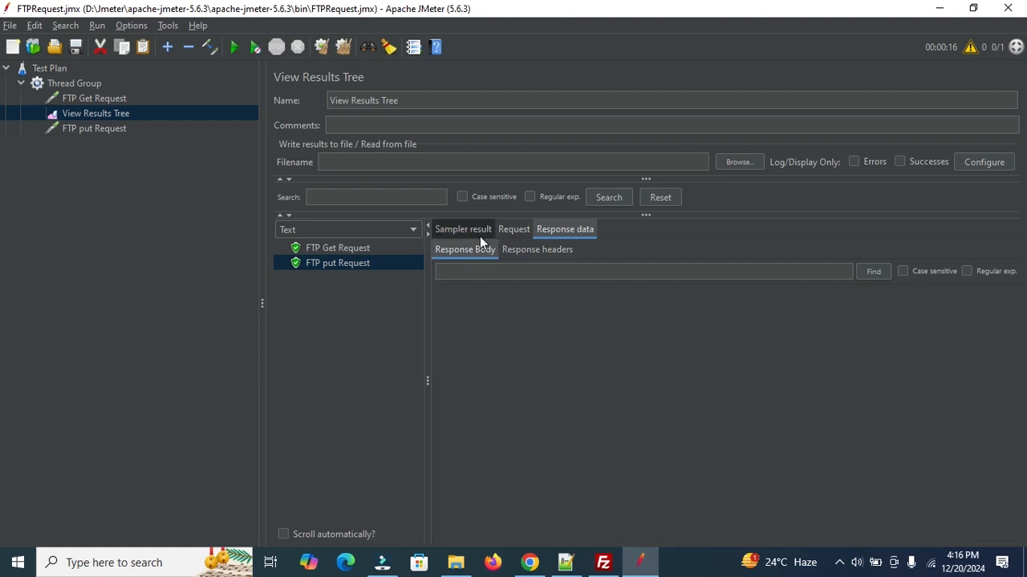